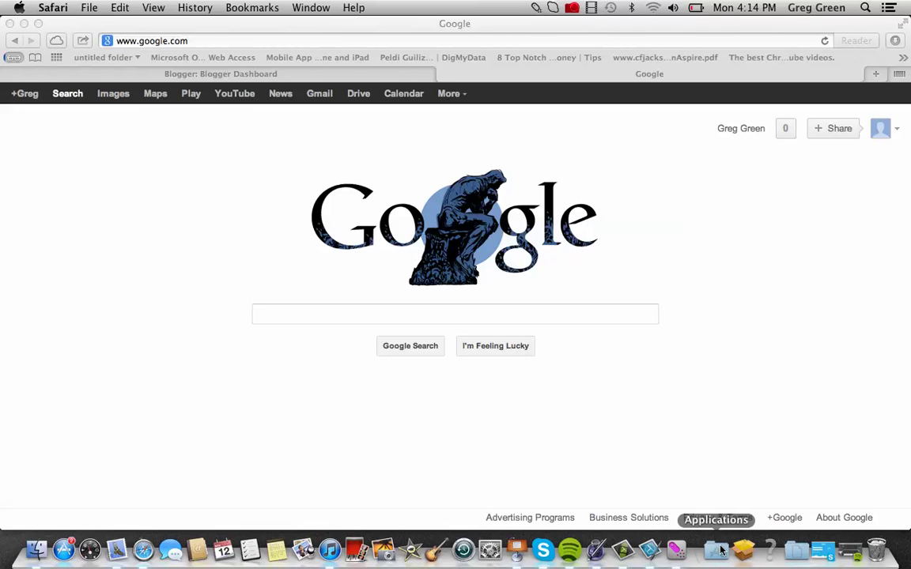
Search Google for "Blogger" and open the Blogger site from the results
click(286, 318)
text(Blogger)
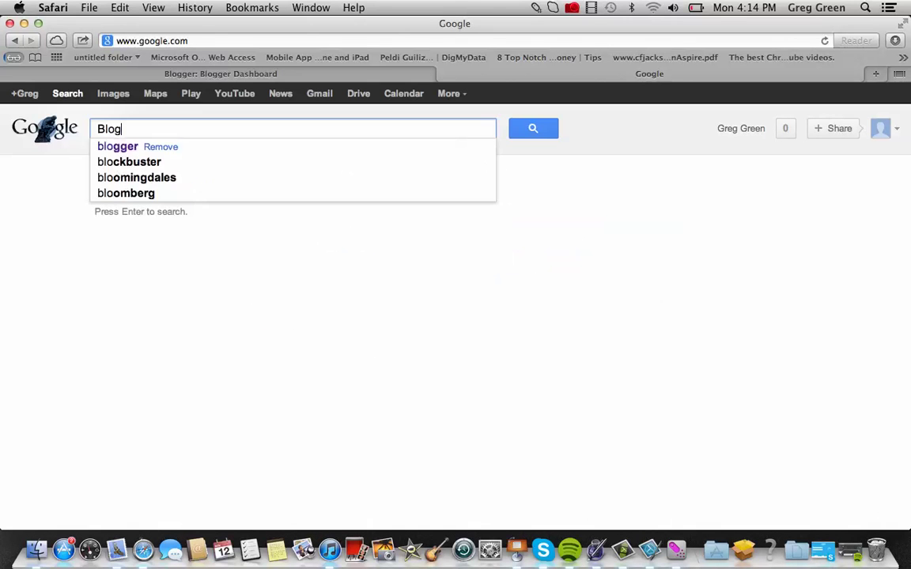
key(Return)
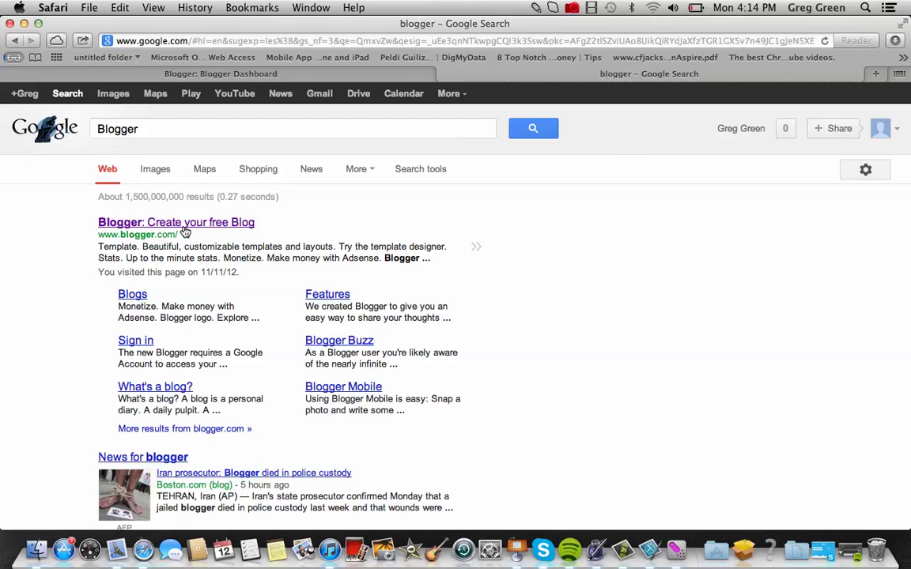
click(462, 96)
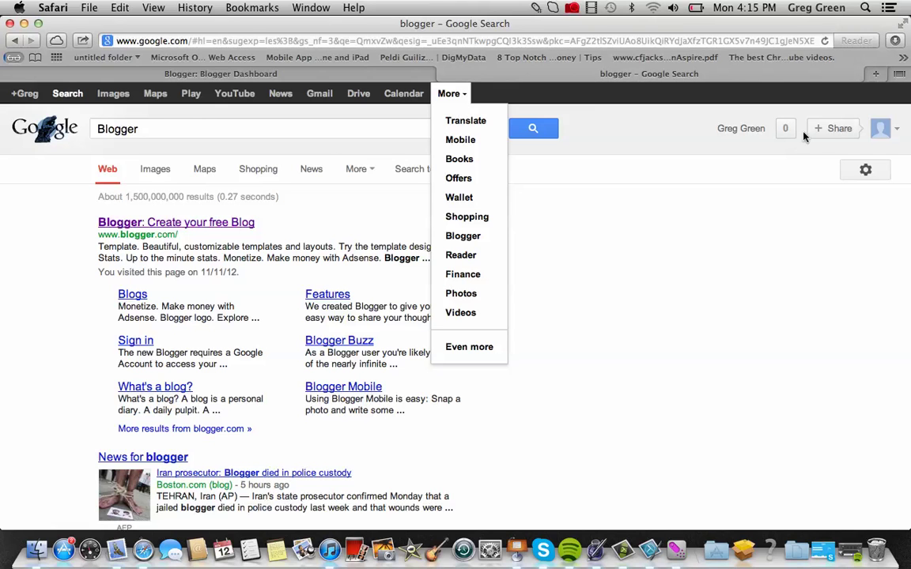
click(601, 242)
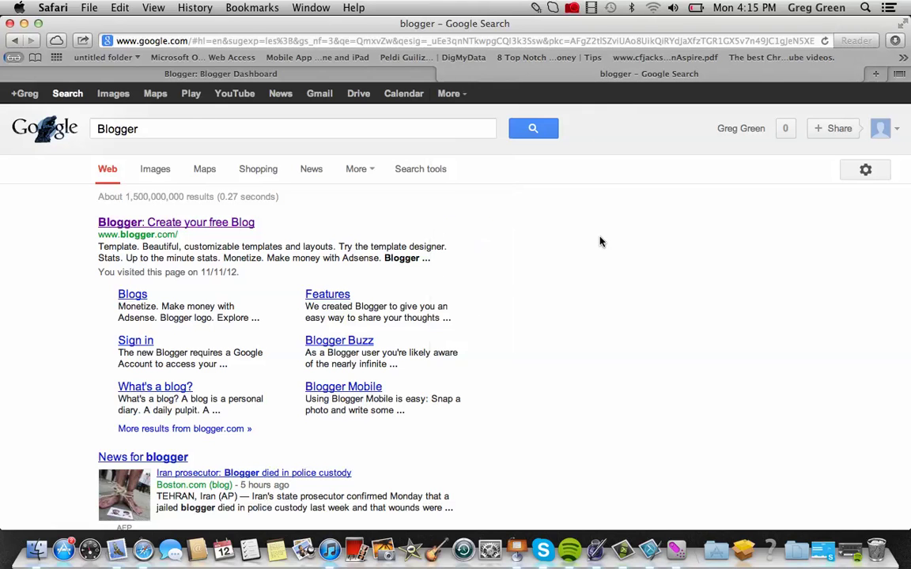
click(131, 229)
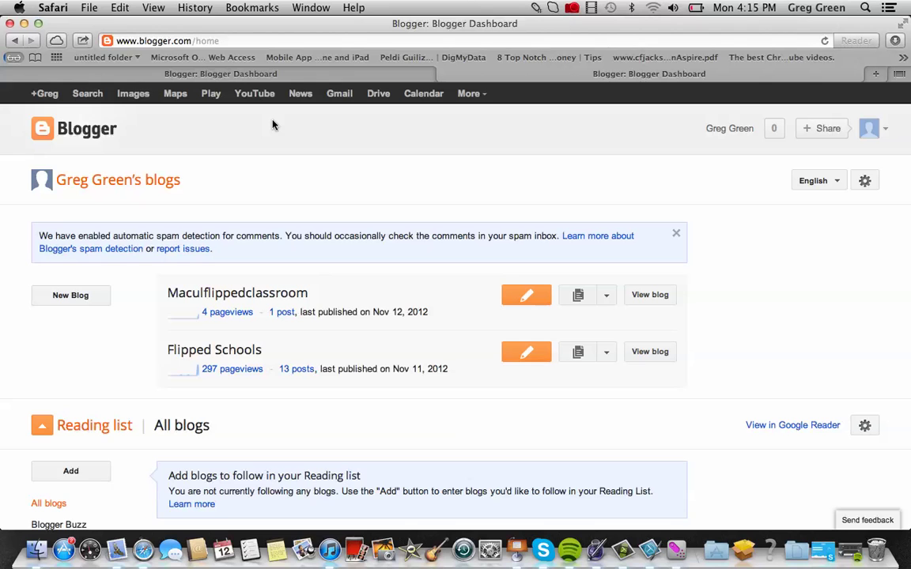
Review the title, address and template options for creating a new blog, and close the form without creating one
key(3)
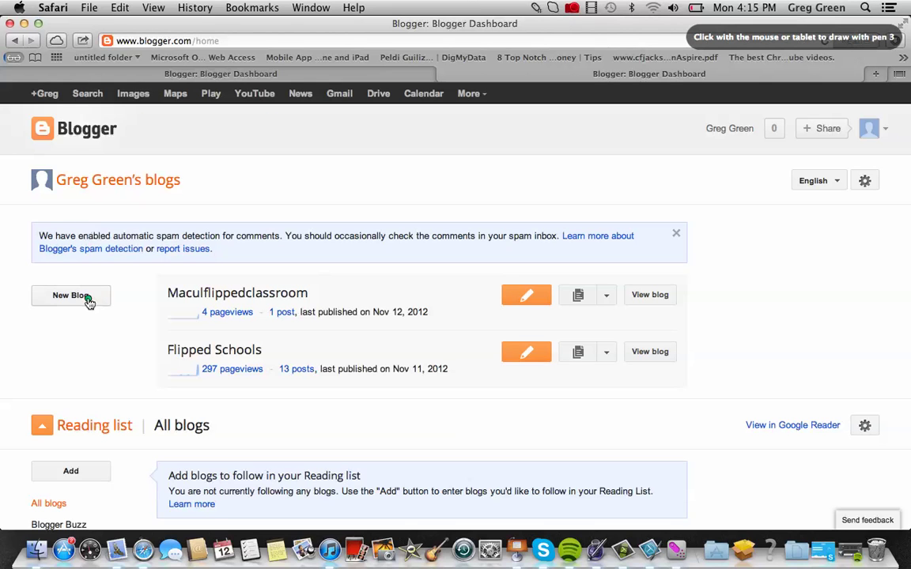
mouse_move(103, 278)
mouse_down()
mouse_move(26, 286)
mouse_move(32, 310)
mouse_move(109, 314)
mouse_move(104, 275)
mouse_up()
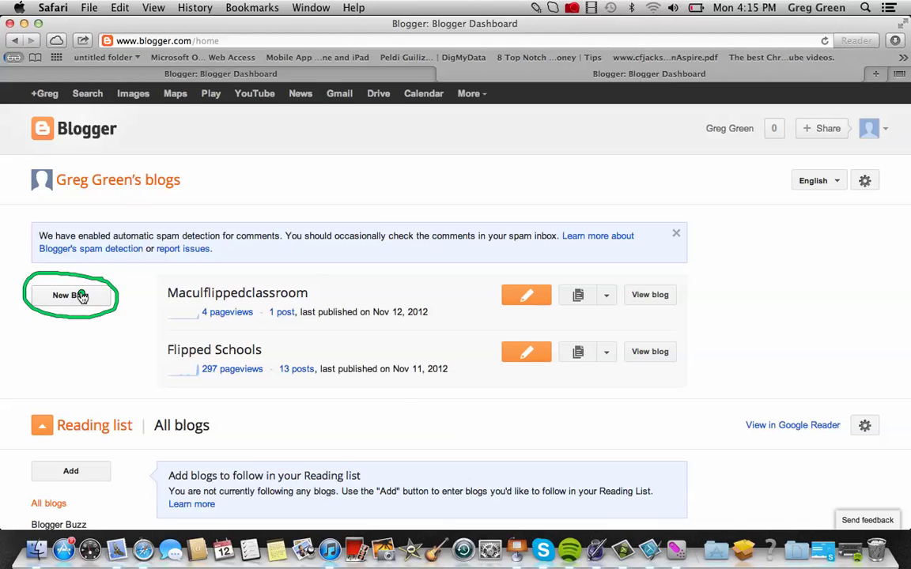
click(82, 296)
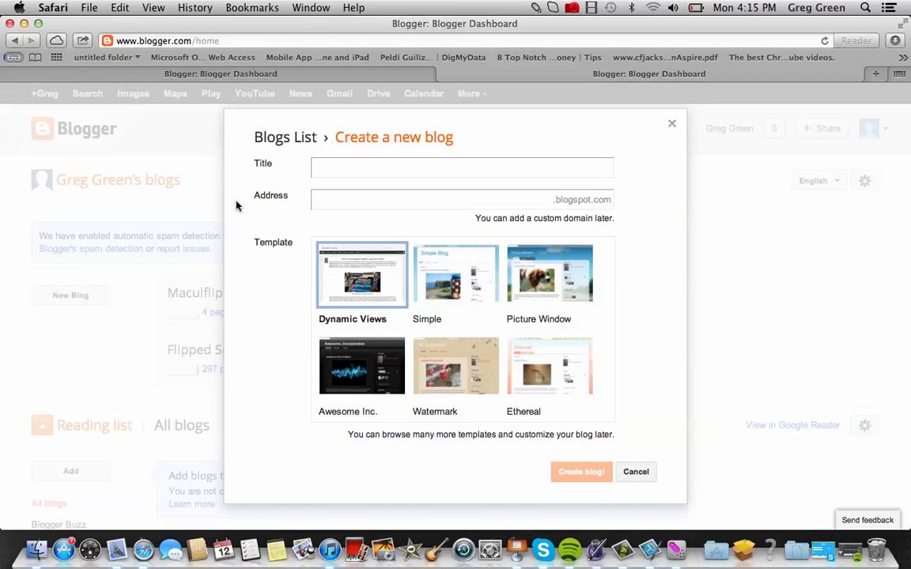
key(ctrl+3)
mouse_move(281, 162)
mouse_down()
mouse_move(257, 158)
mouse_move(247, 167)
mouse_move(273, 175)
mouse_move(285, 163)
mouse_move(249, 199)
mouse_move(299, 202)
mouse_move(275, 182)
mouse_up()
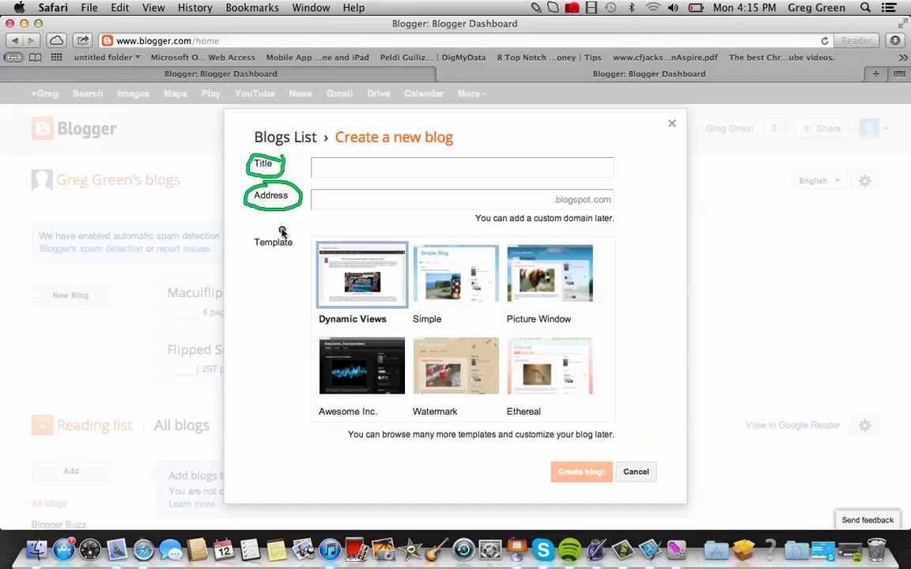
mouse_move(281, 231)
mouse_down()
mouse_move(231, 230)
mouse_move(250, 267)
mouse_move(295, 256)
mouse_move(263, 234)
mouse_up()
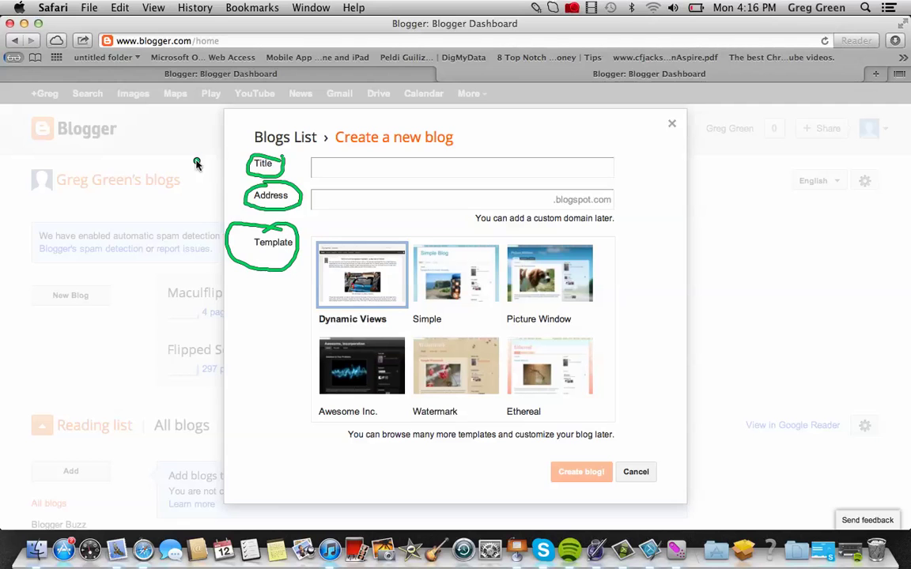
key(Escape)
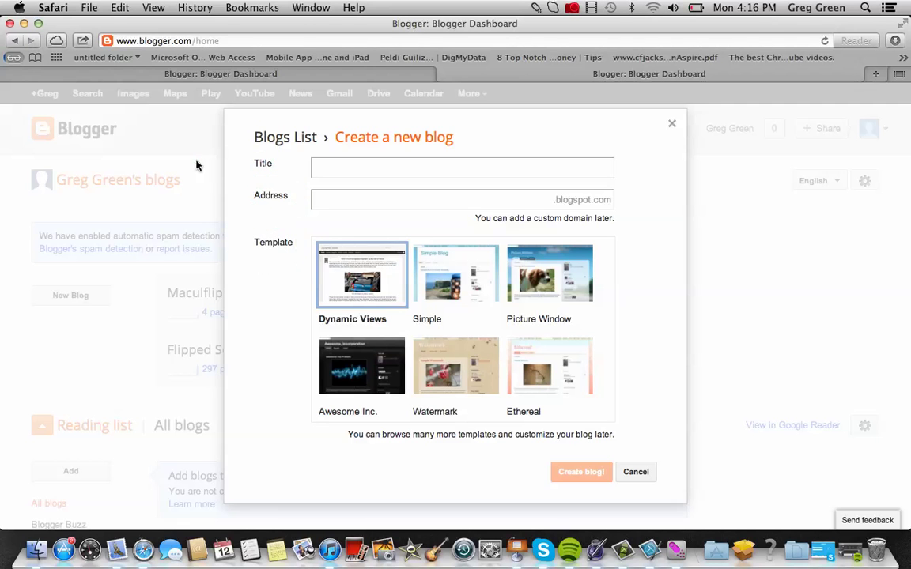
click(672, 127)
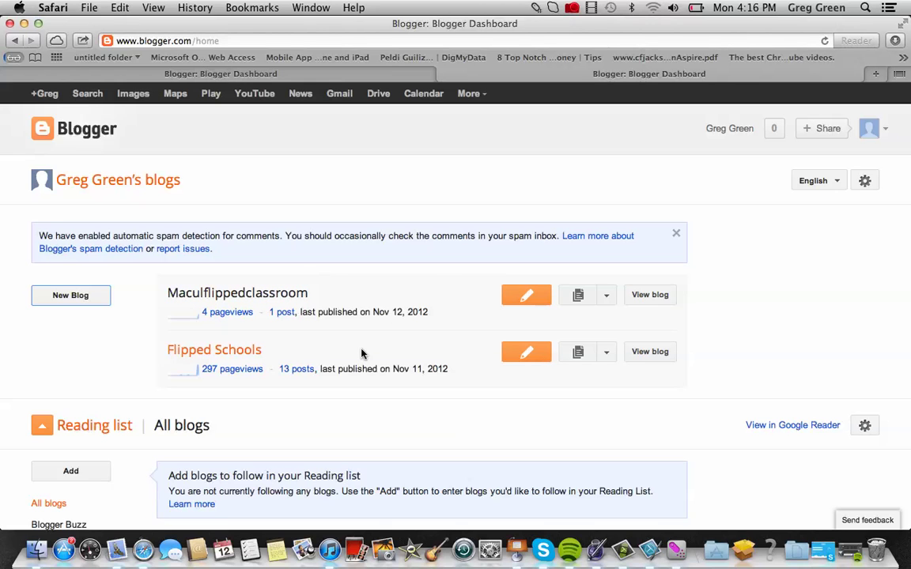
Start a new post in the Maculflippedclassroom blog
key(4)
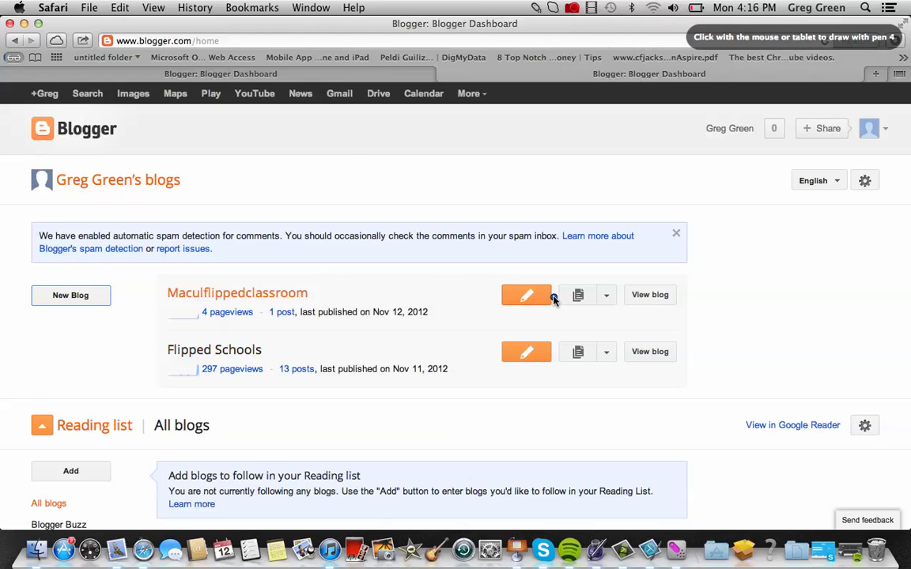
mouse_move(543, 282)
mouse_down()
mouse_move(487, 301)
mouse_move(509, 314)
mouse_move(555, 299)
mouse_up()
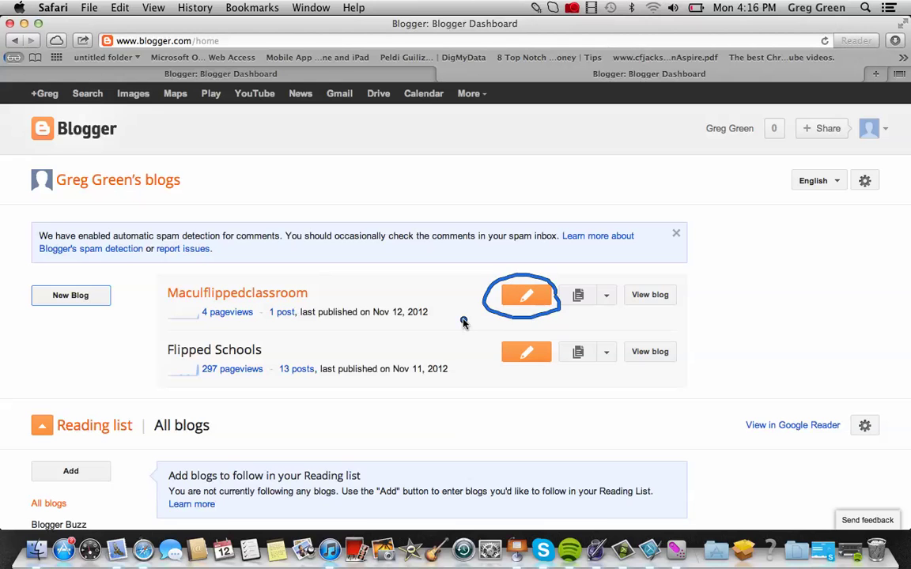
key(Escape)
click(526, 296)
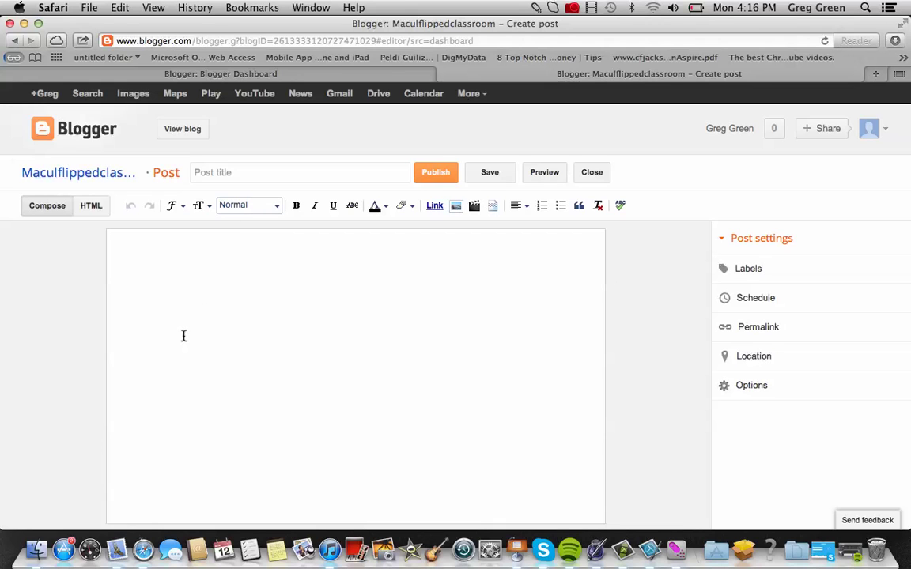
key(4)
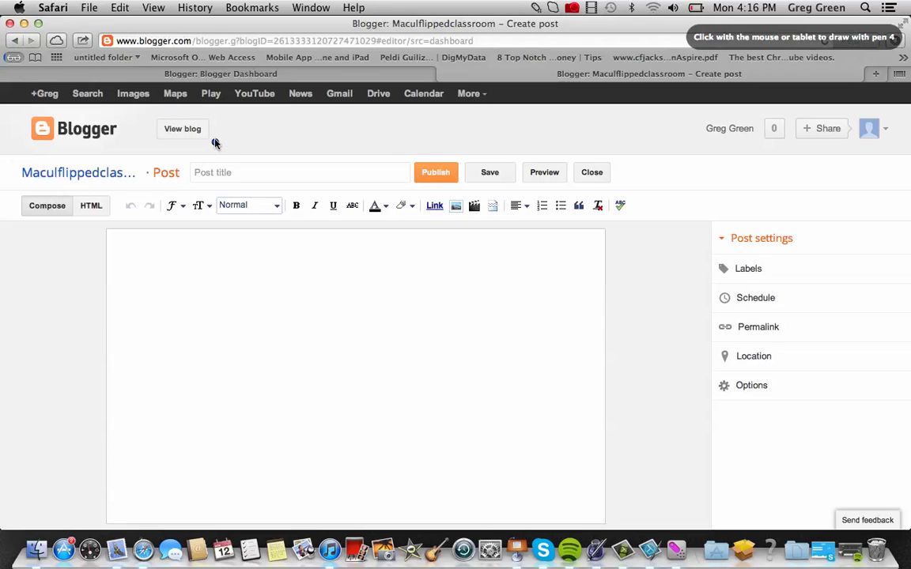
mouse_move(202, 111)
mouse_down()
mouse_move(135, 115)
mouse_move(146, 148)
mouse_move(207, 145)
mouse_up()
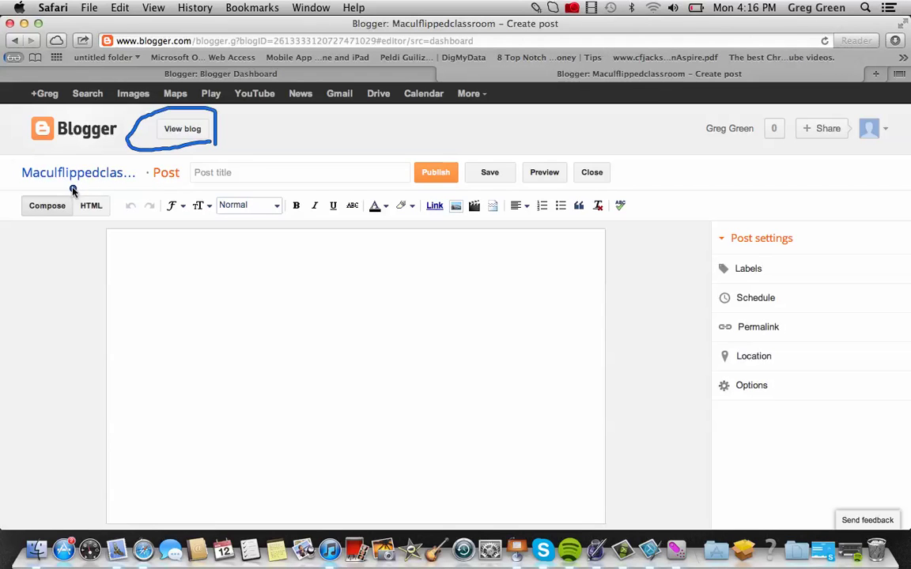
mouse_move(70, 187)
mouse_down()
mouse_move(18, 198)
mouse_move(21, 217)
mouse_move(57, 227)
mouse_move(124, 223)
mouse_move(127, 196)
mouse_move(70, 185)
mouse_up()
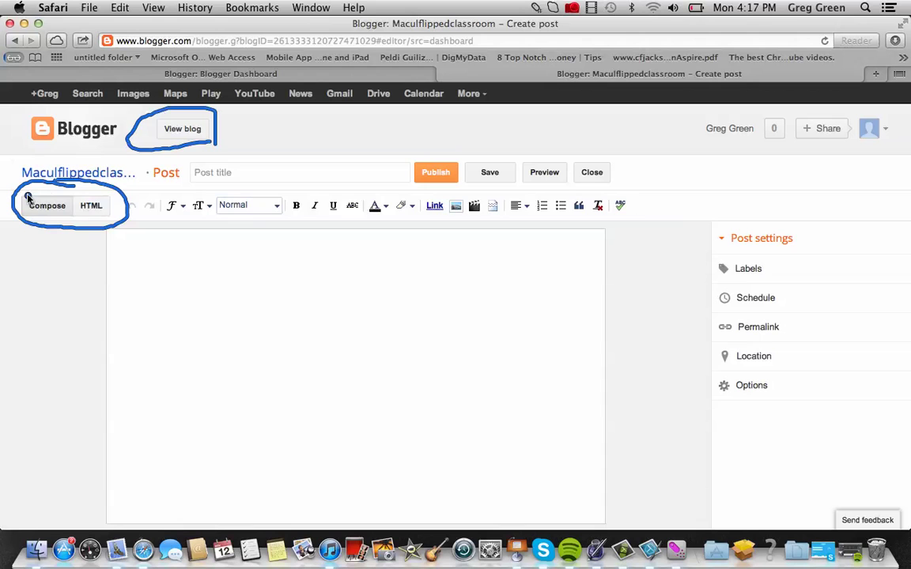
mouse_move(35, 190)
mouse_down()
mouse_move(14, 187)
mouse_move(32, 220)
mouse_move(77, 224)
mouse_move(73, 194)
mouse_move(19, 184)
mouse_up()
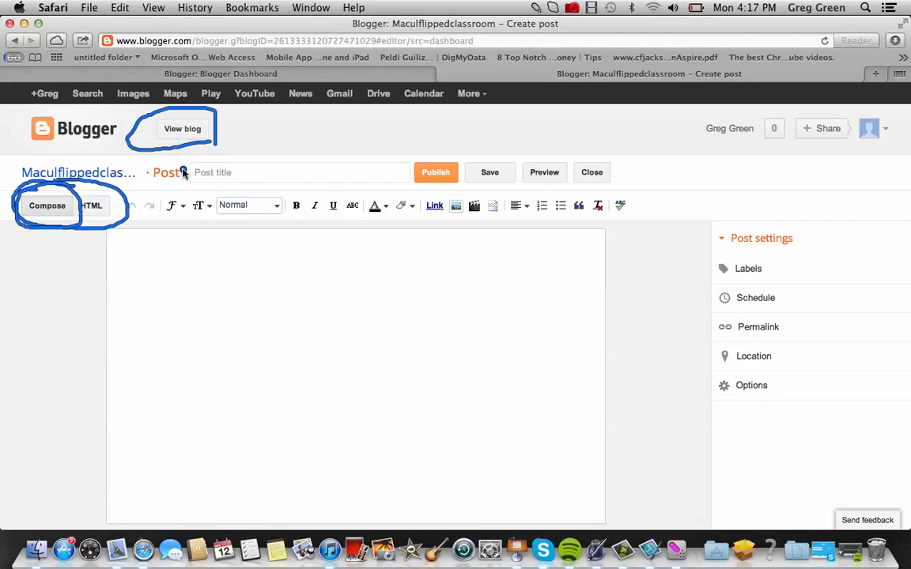
mouse_move(228, 151)
mouse_down()
mouse_move(207, 150)
mouse_move(188, 176)
mouse_move(201, 187)
mouse_move(252, 173)
mouse_move(219, 154)
mouse_up()
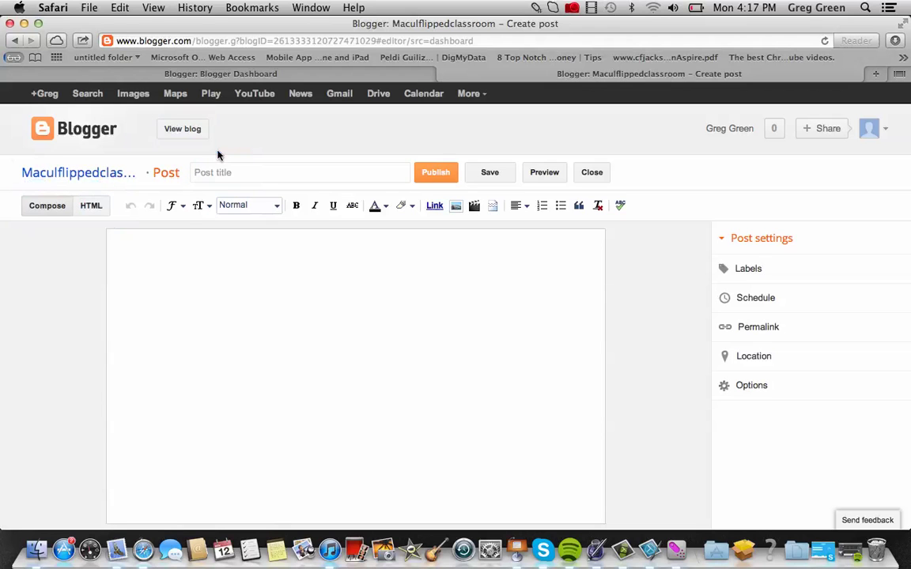
Title the post "New Post Title" and enter "This is our new post." as its body text
click(225, 174)
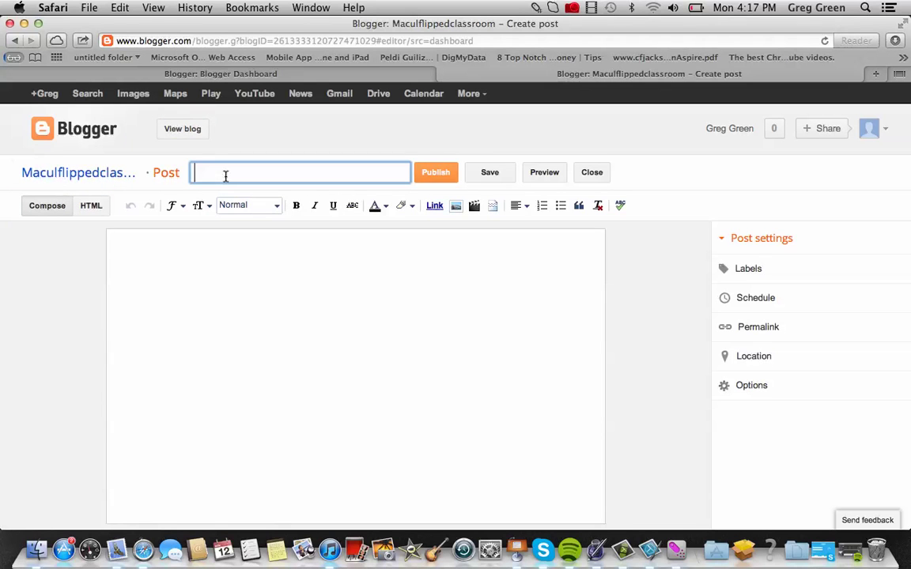
text(New Post Title)
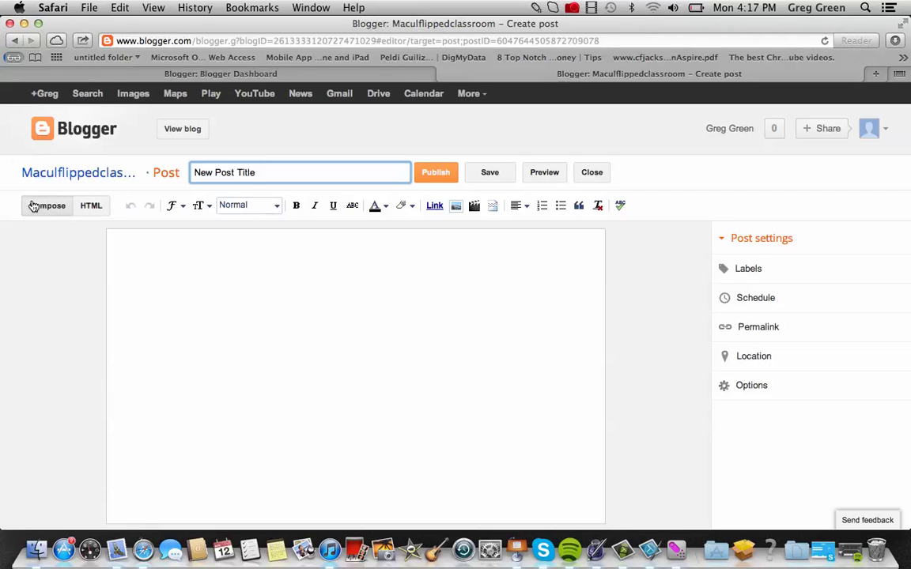
click(141, 259)
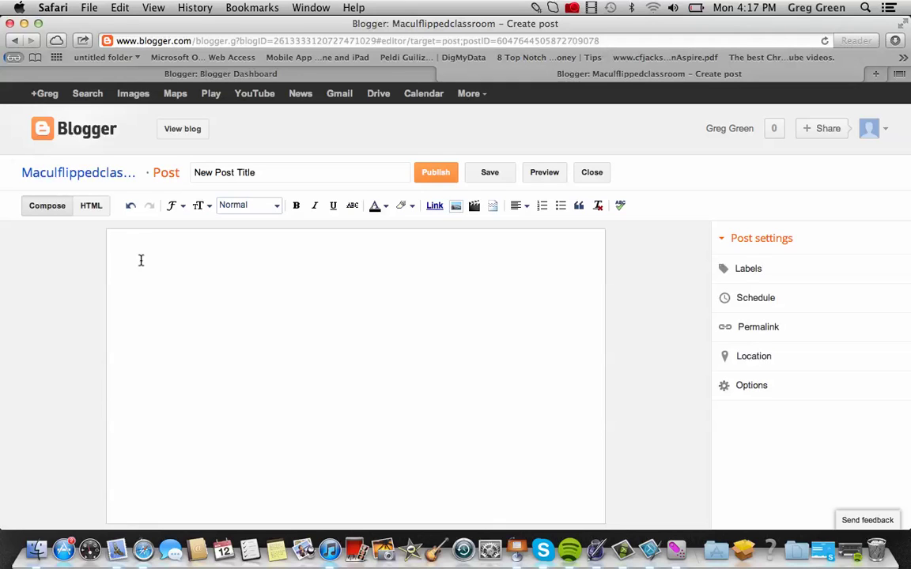
text(This is our new post.)
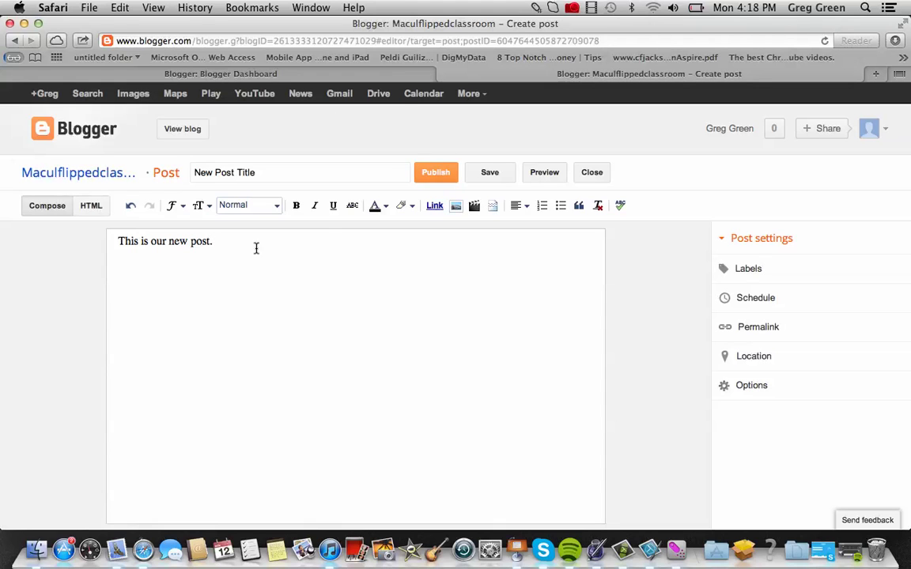
Publish the post without sharing it on Google+, and view the public Maculflippedclassroom blog
click(443, 173)
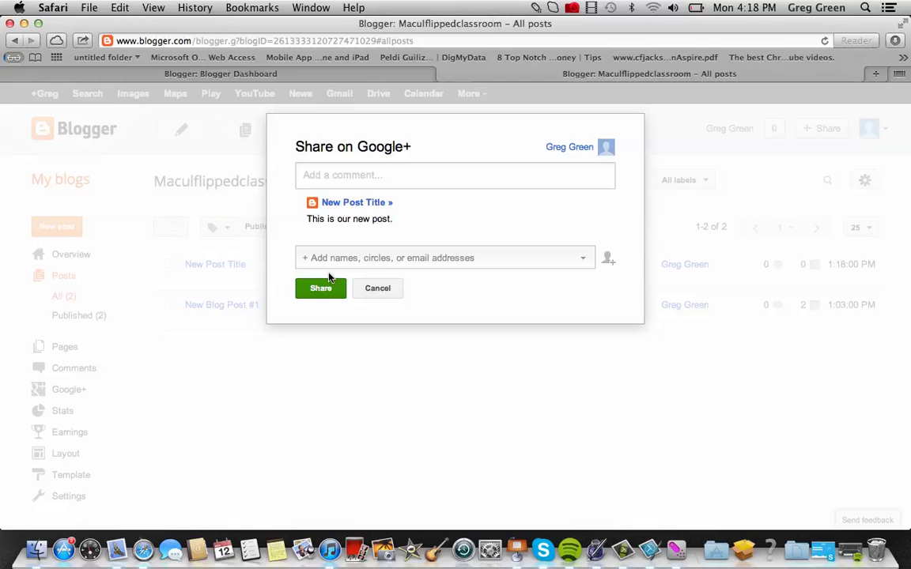
click(366, 291)
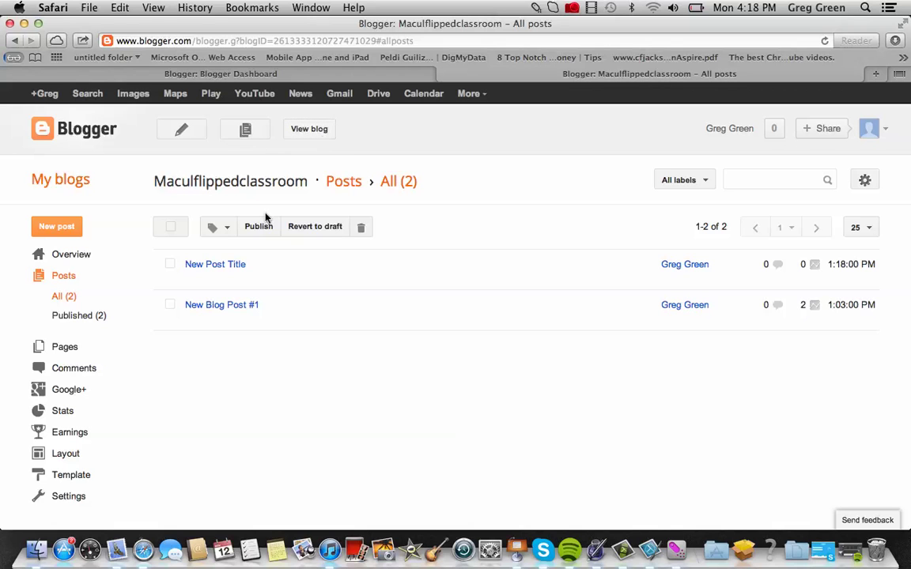
key(4)
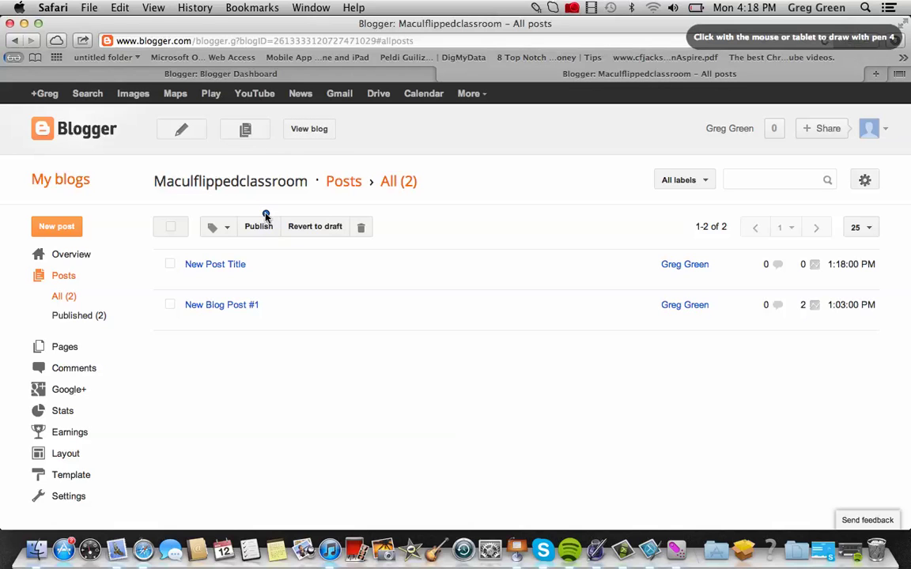
mouse_move(348, 134)
mouse_down()
mouse_move(303, 119)
mouse_move(285, 144)
mouse_move(342, 133)
mouse_move(337, 119)
mouse_up()
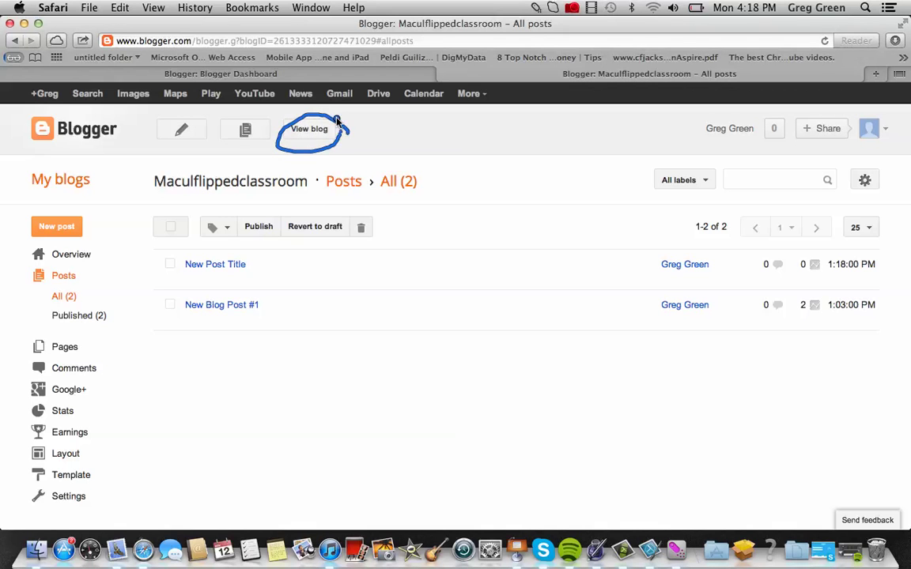
key(Escape)
click(307, 129)
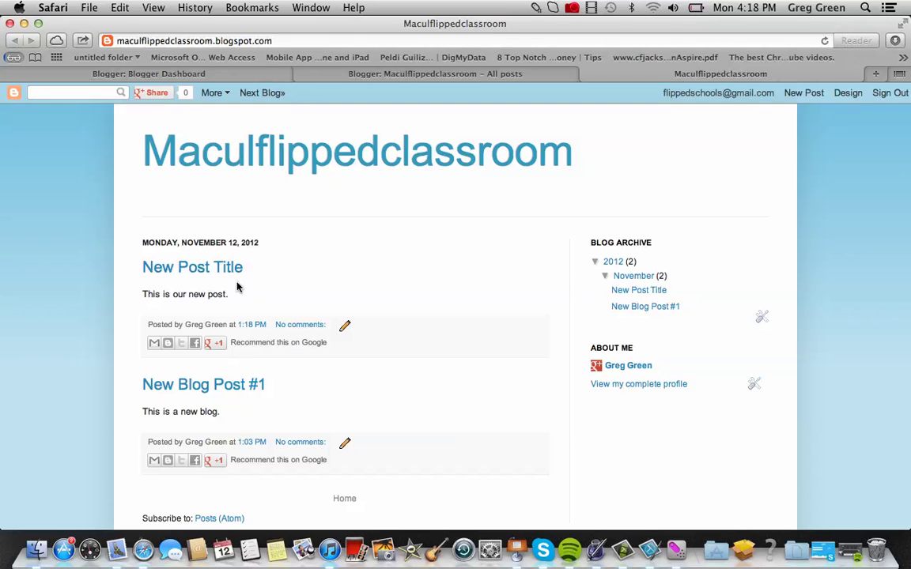
Open the published "New Post Title" post for editing from the blog page
click(346, 330)
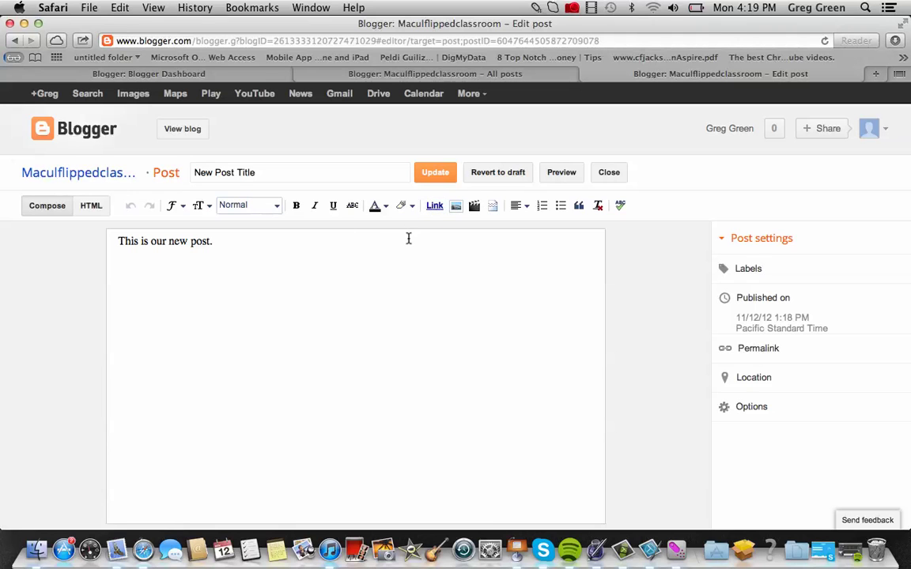
key(ctrl+4)
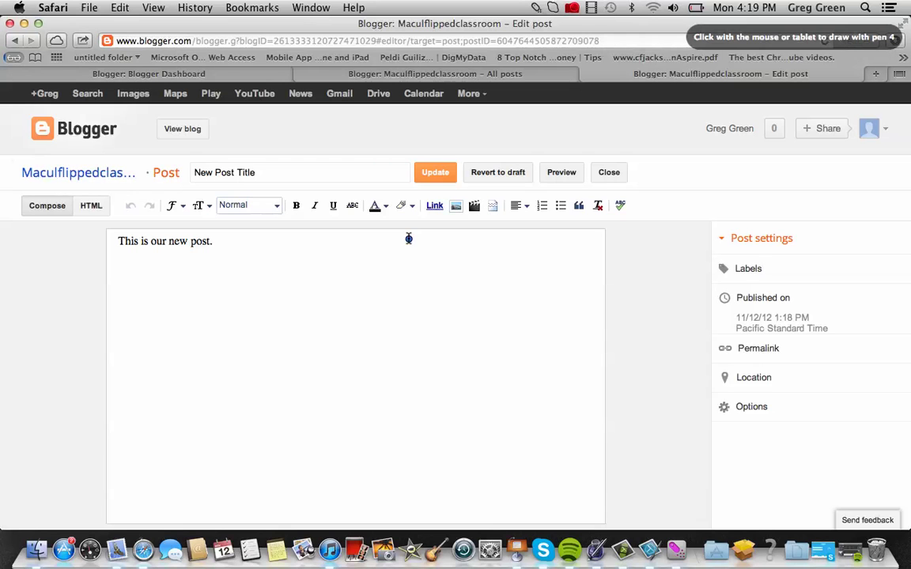
mouse_move(431, 196)
mouse_down()
mouse_move(416, 207)
mouse_move(423, 219)
mouse_move(444, 217)
mouse_move(448, 205)
mouse_up()
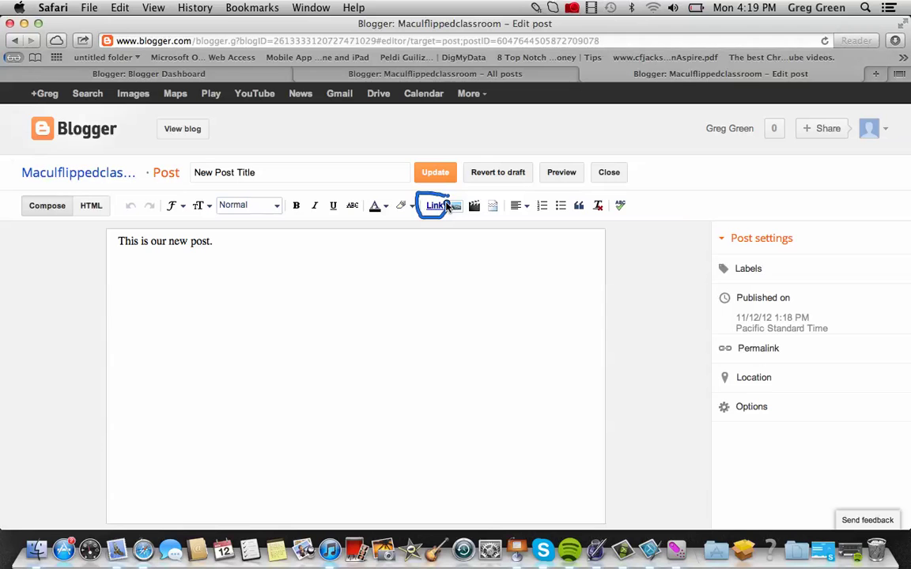
key(Escape)
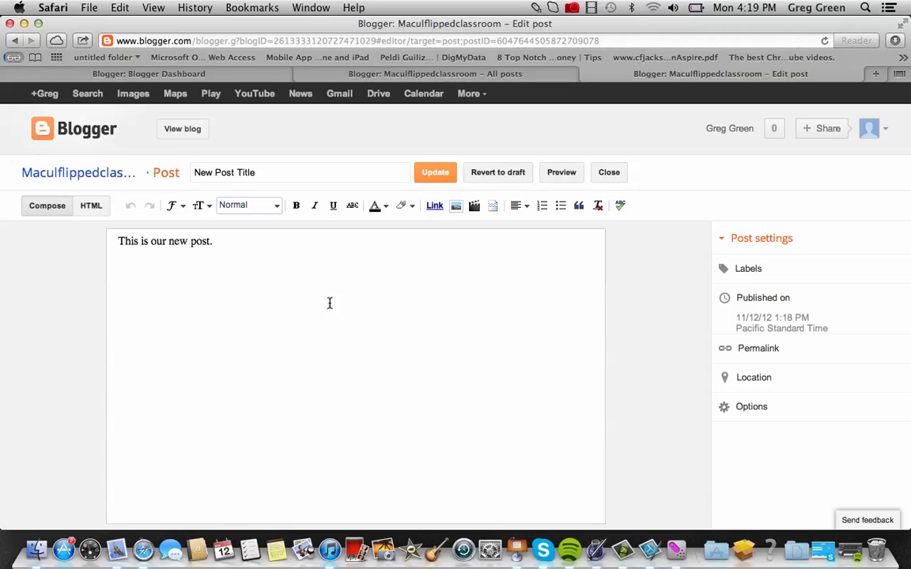
Start a web address link in the post with the display text "New Post Link" and paste the copied URL as its destination
click(435, 207)
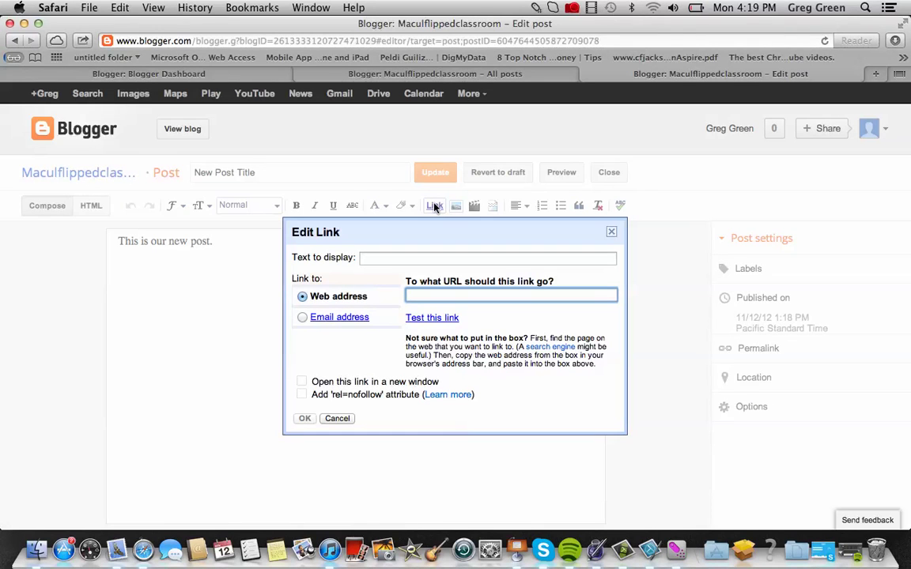
click(377, 259)
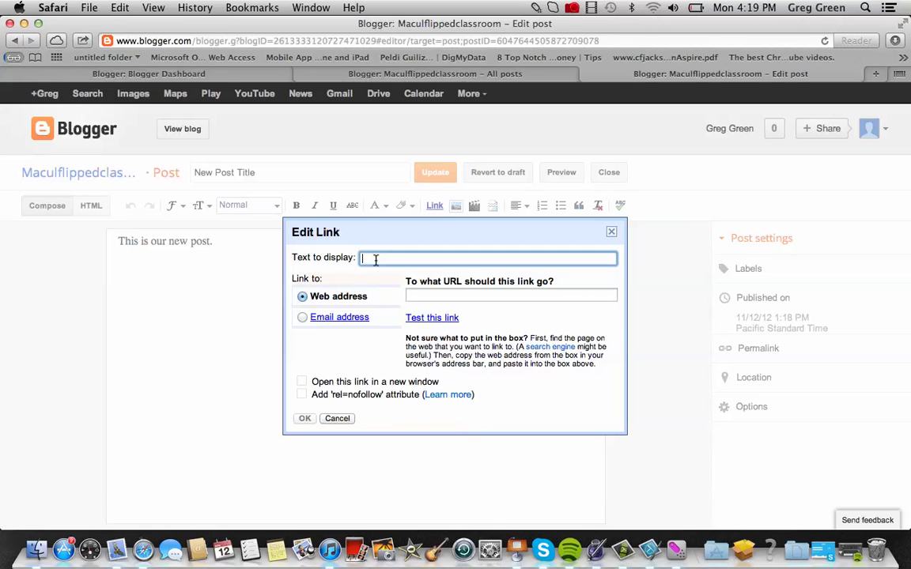
text(New Post Link)
click(421, 293)
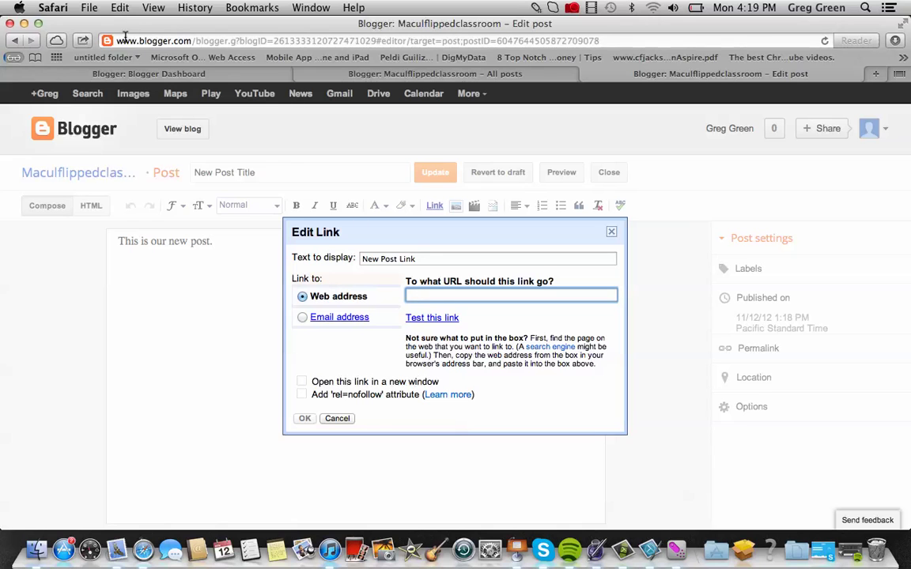
click(121, 8)
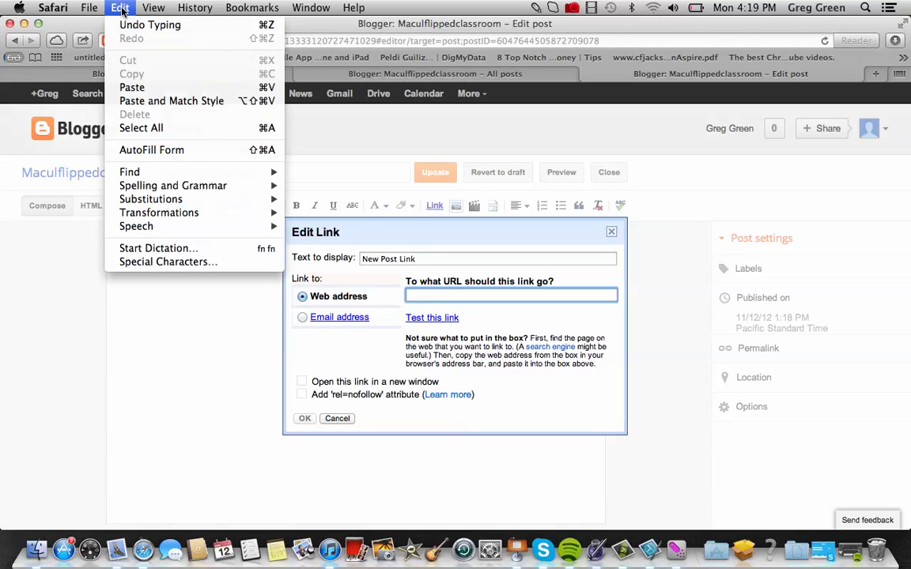
click(132, 87)
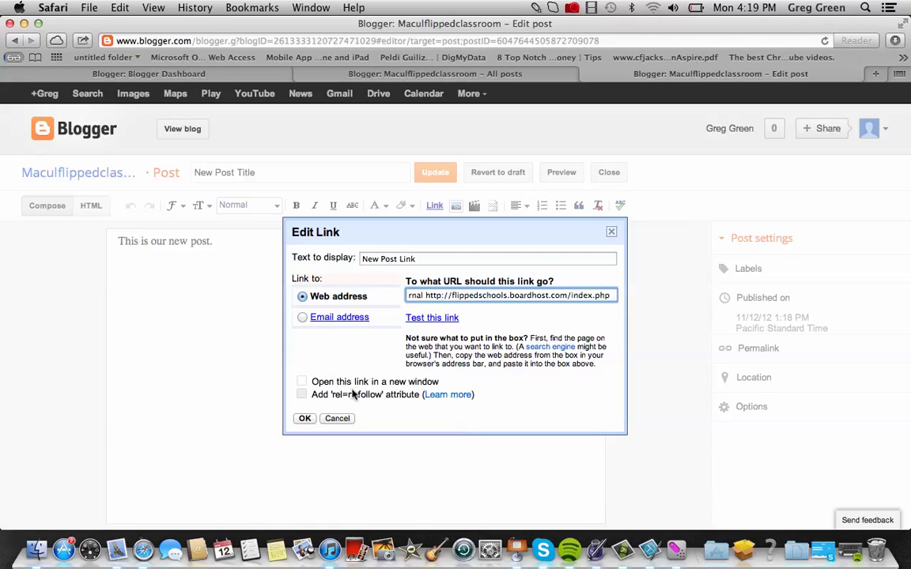
click(421, 259)
drag(422, 259, 357, 258)
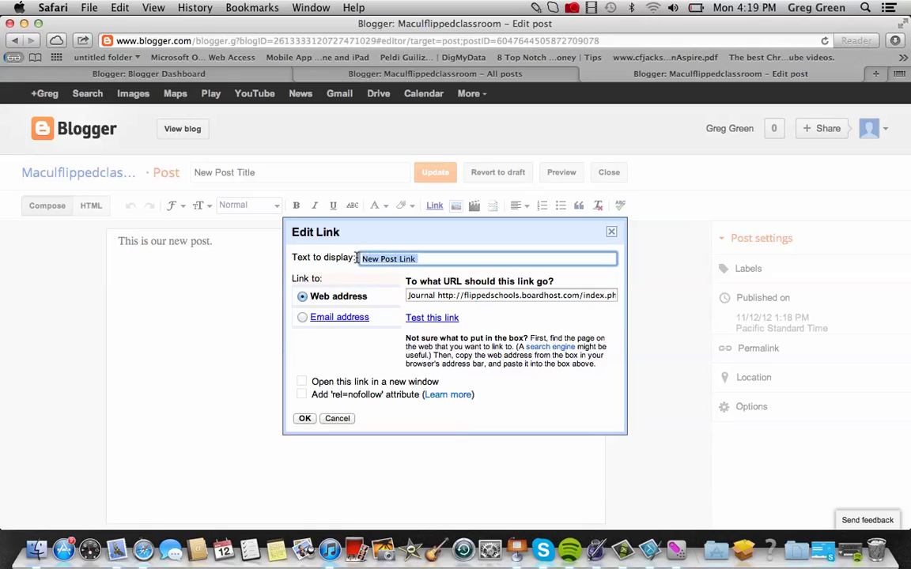
click(434, 295)
drag(434, 295, 393, 292)
key(BackSpace)
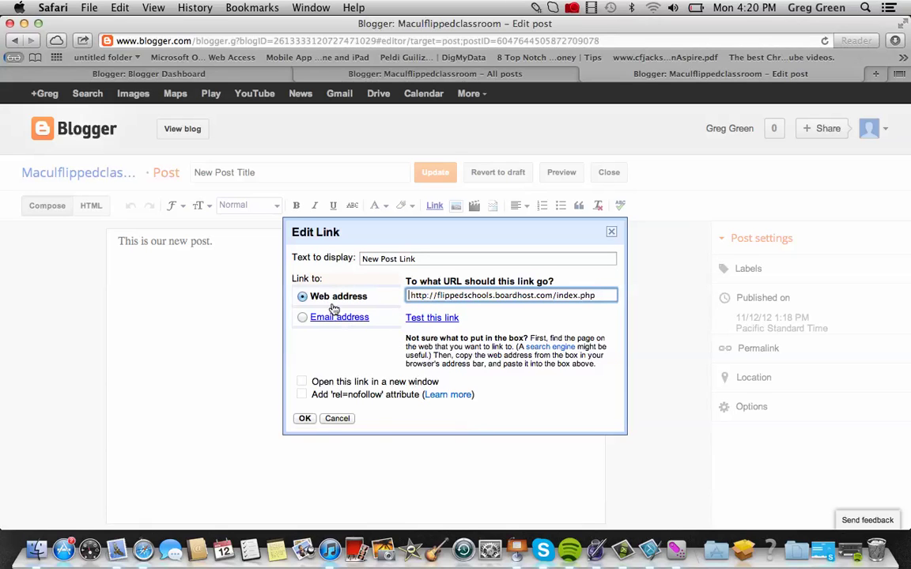
click(302, 381)
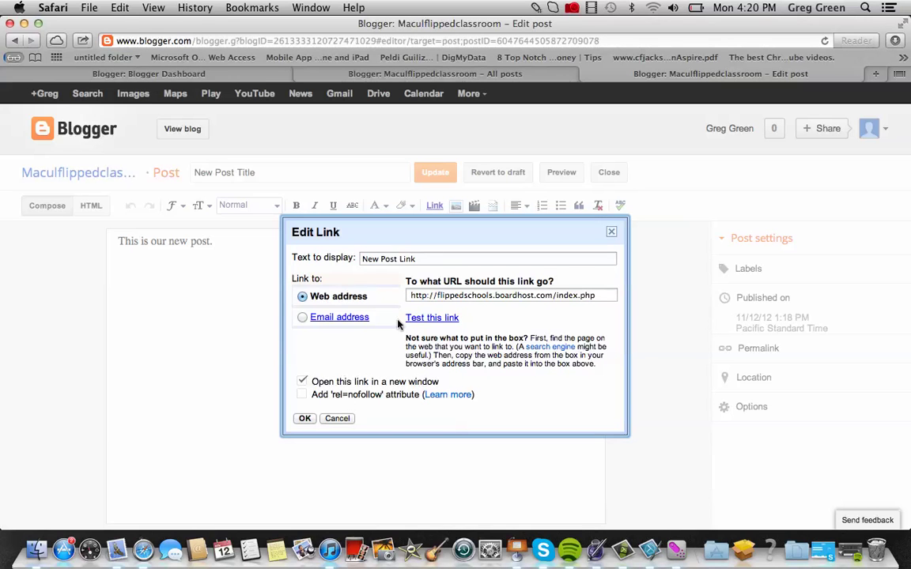
click(304, 419)
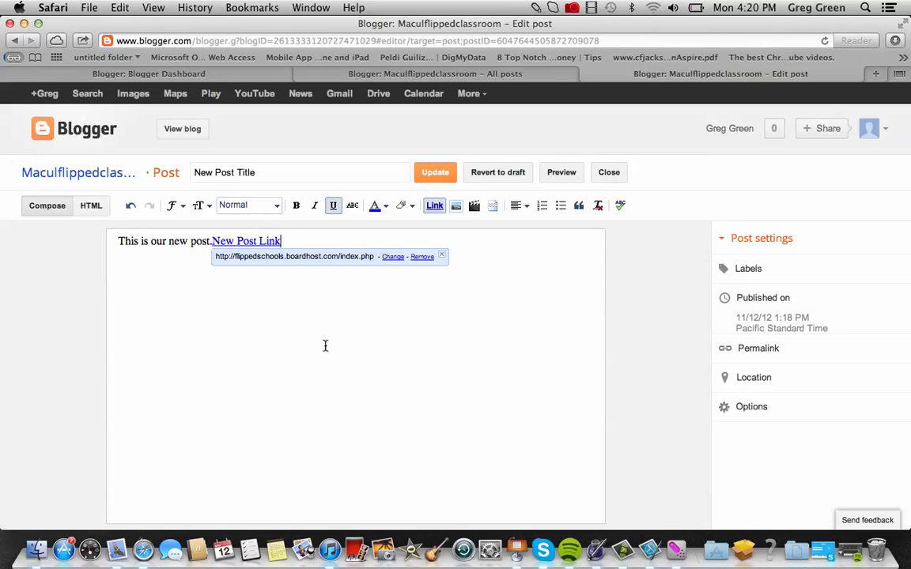
Put "New Post Link" on its own line below the body text, with one blank line between them
click(212, 242)
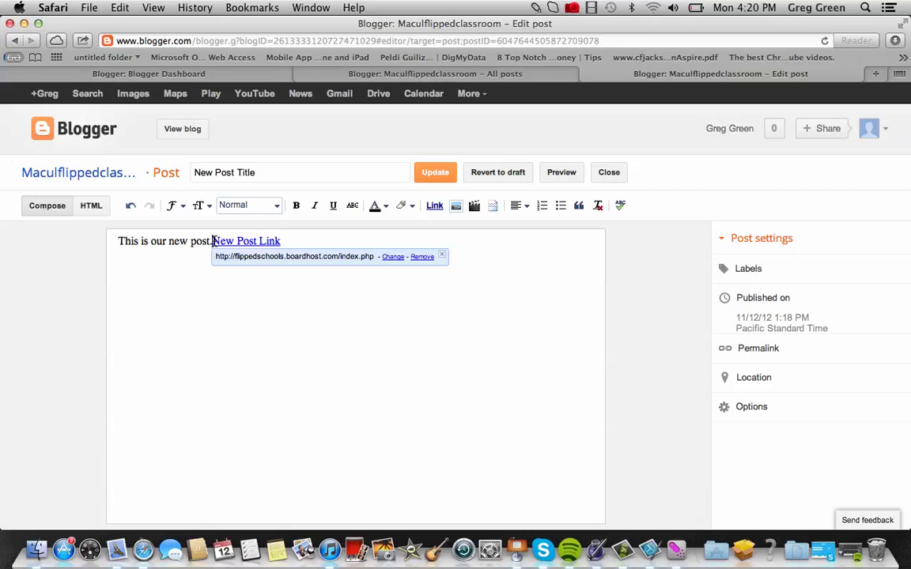
key(Return)
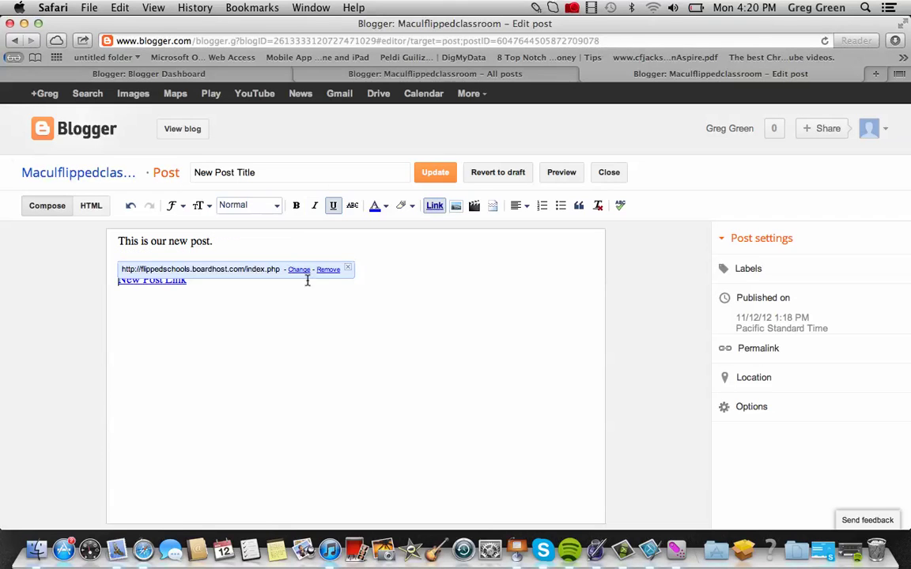
click(259, 311)
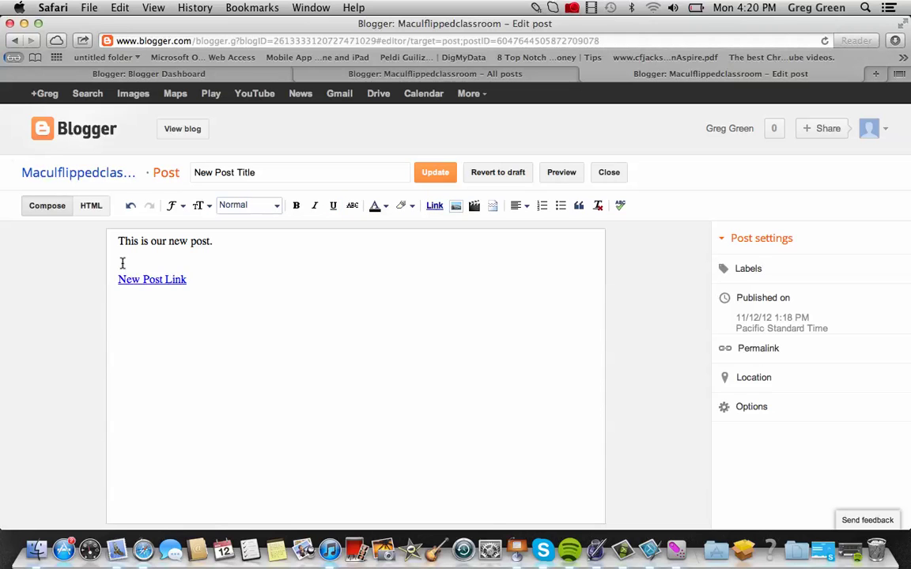
key(BackSpace)
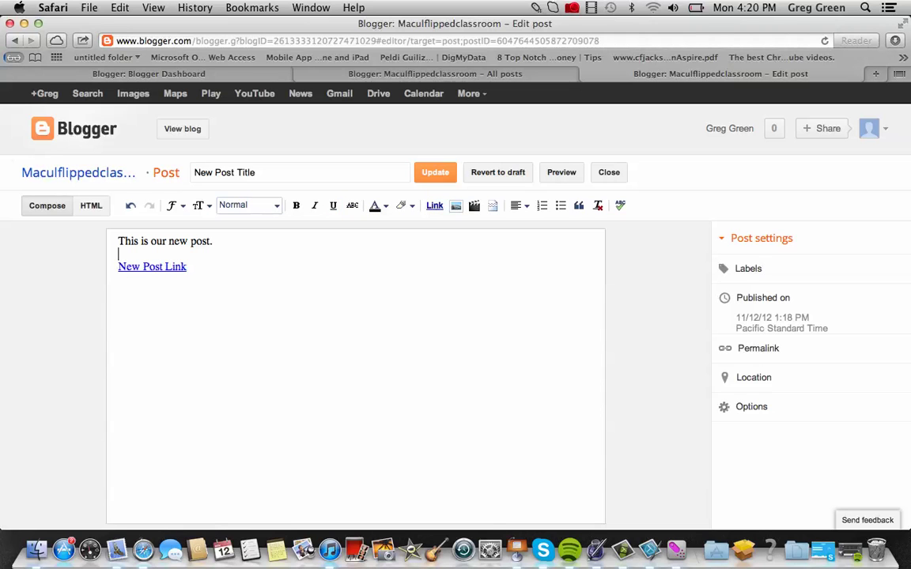
Update the "New Post Title" post without sharing it on Google+
click(440, 174)
click(427, 173)
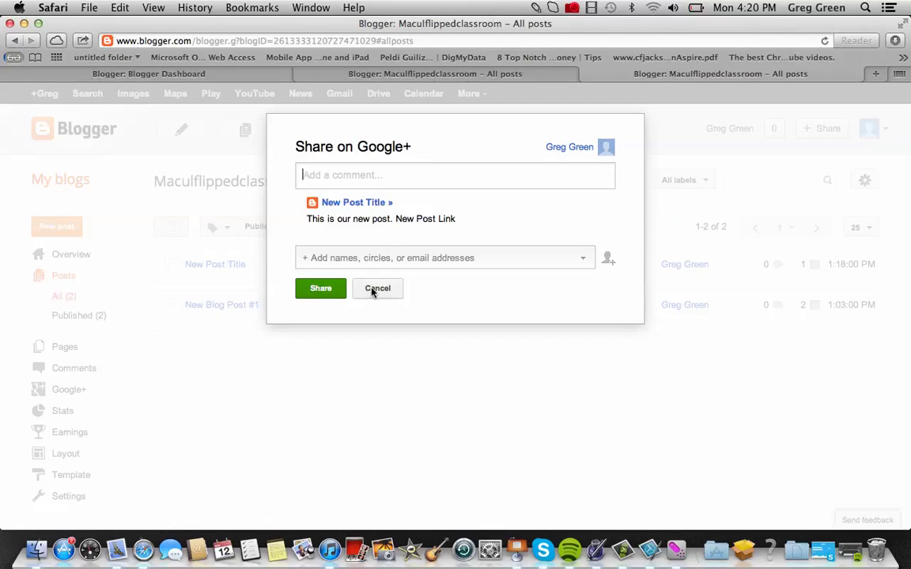
click(376, 289)
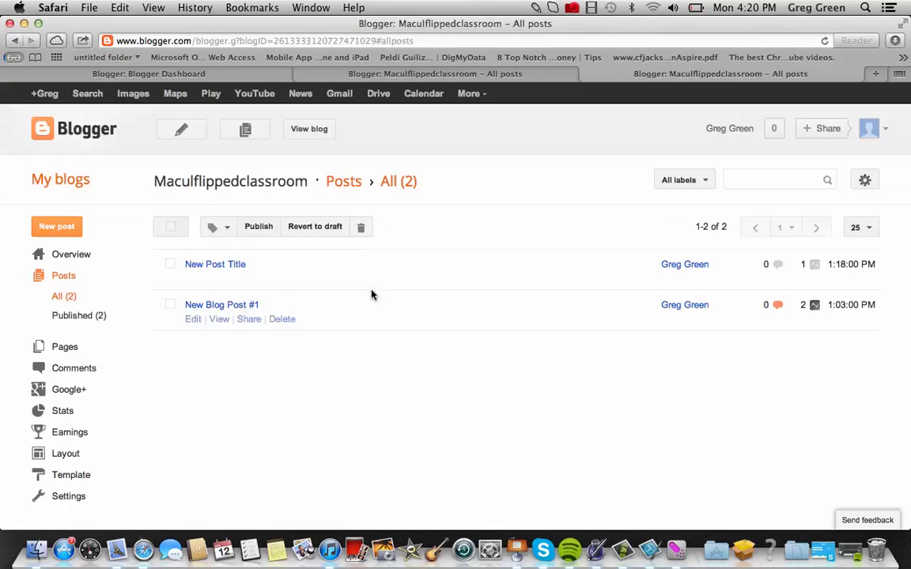
Test "New Post Link" on the public Maculflippedclassroom blog and close the browser window
click(303, 128)
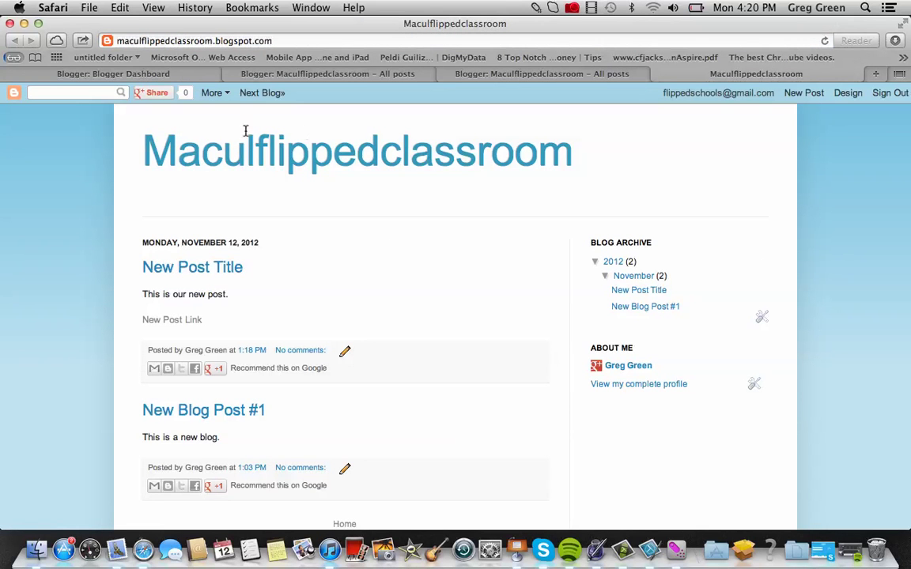
scroll(230, 311, down, 4)
scroll(231, 312, up, 4)
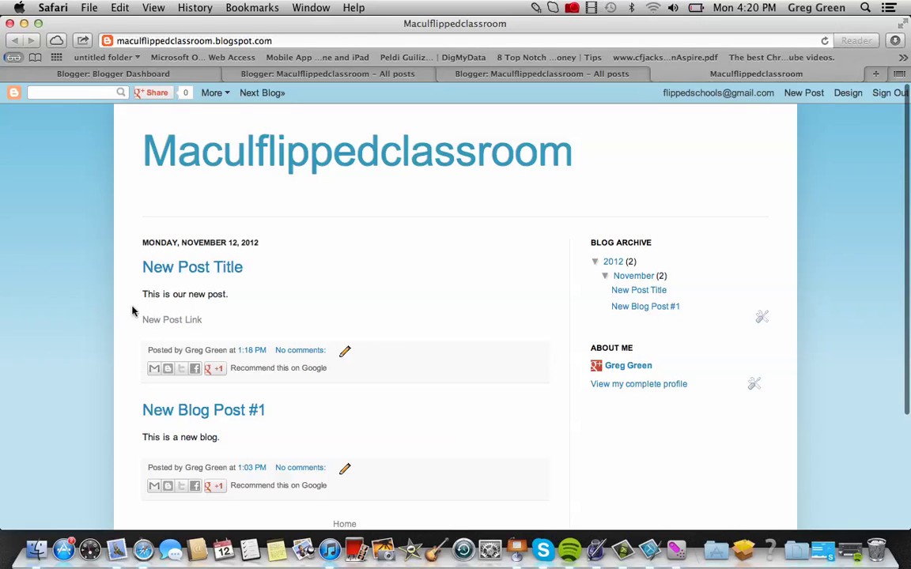
click(178, 322)
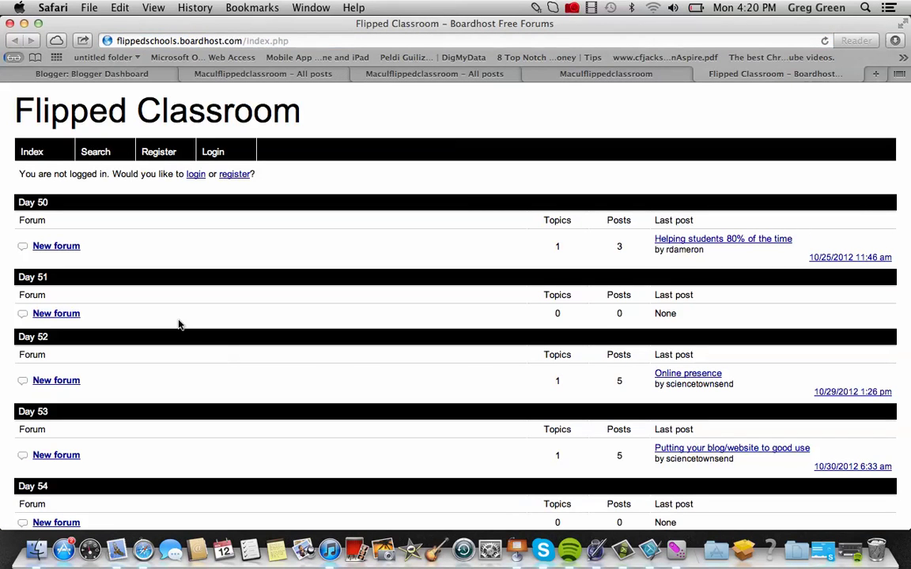
click(10, 24)
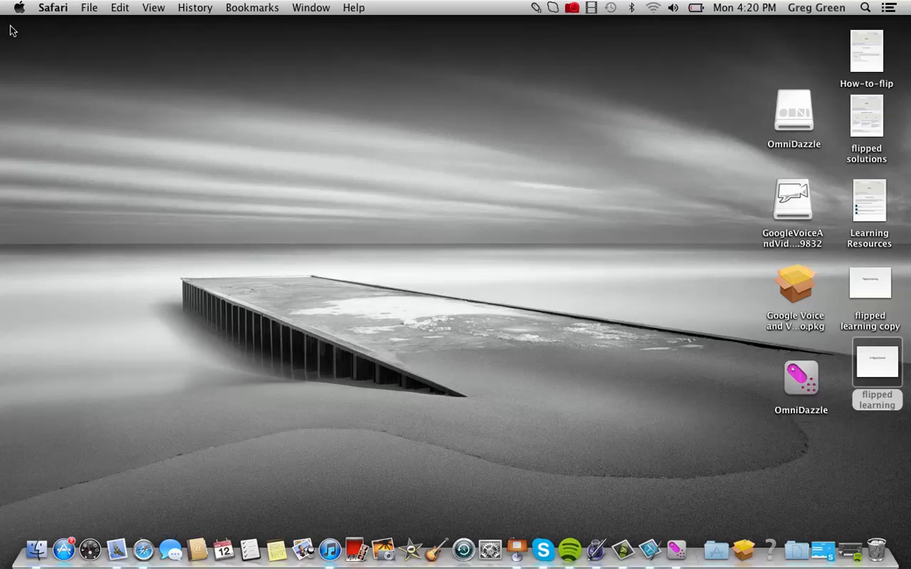
Reopen Blogger through a Google search for "Blogger" and start a new post in the Maculflippedclassroom blog
click(143, 551)
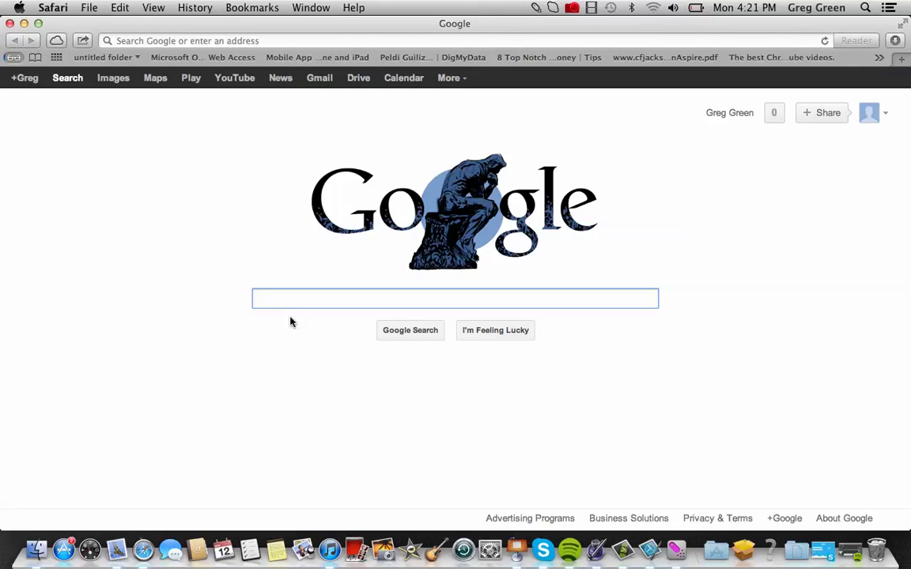
text(Bl)
text(oo)
key(BackSpace)
text(bb)
key(BackSpace)
key(BackSpace)
text(gger)
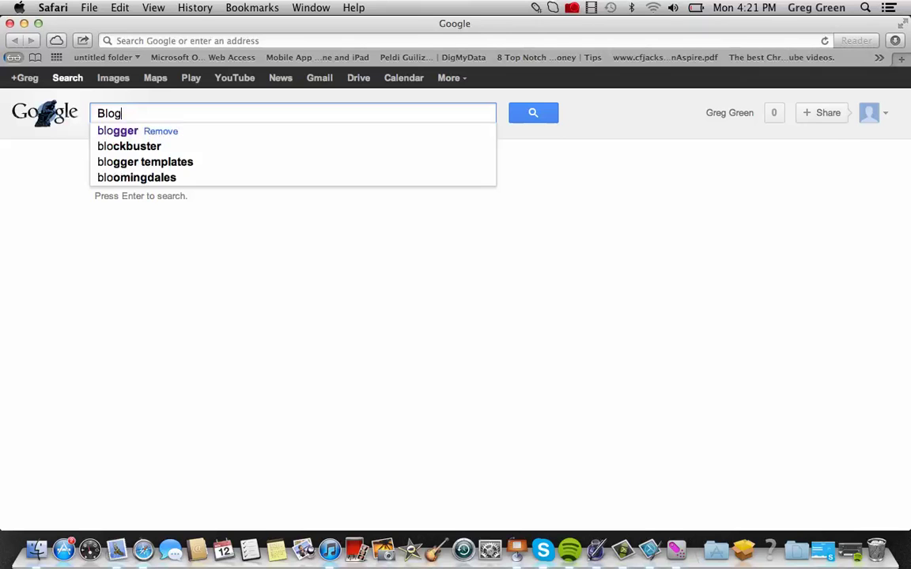
key(Return)
click(114, 207)
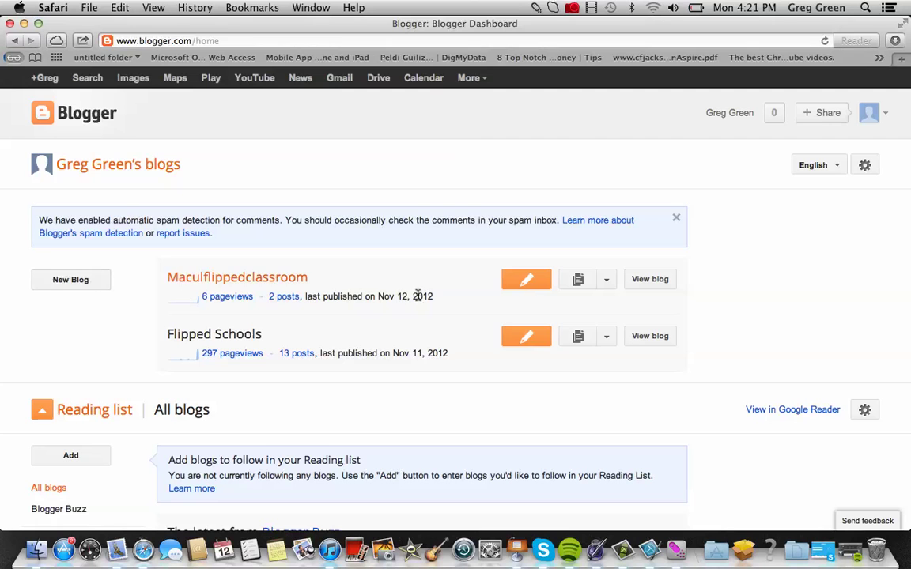
click(526, 283)
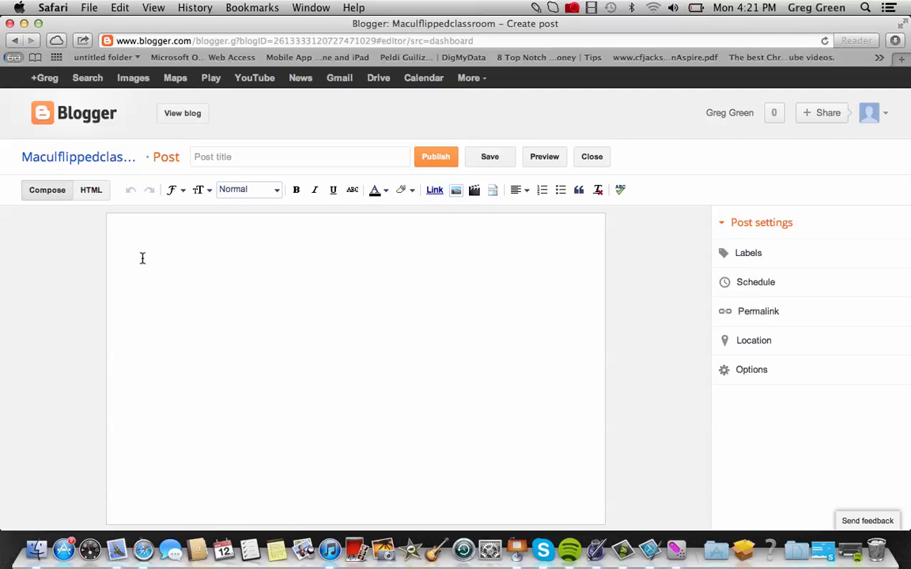
key(4)
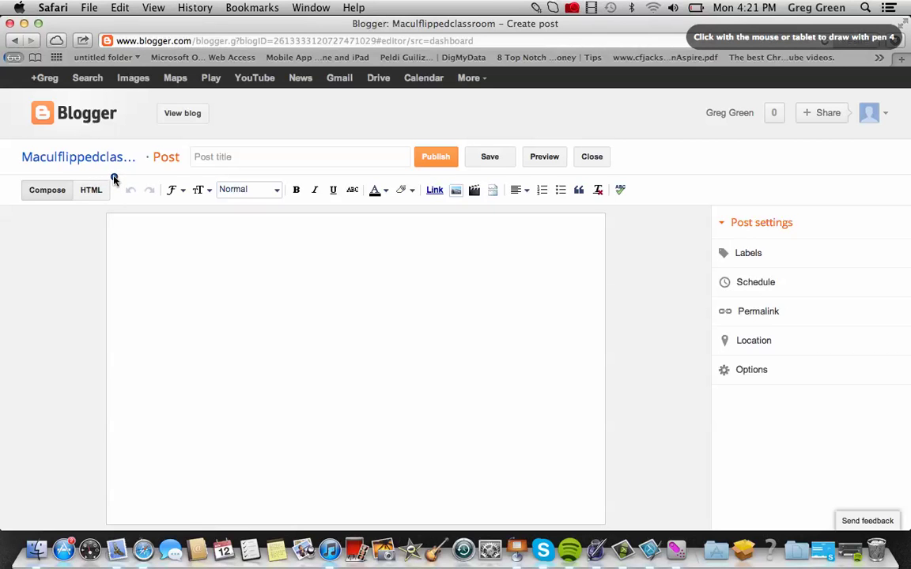
mouse_move(70, 180)
mouse_down()
mouse_move(69, 193)
mouse_move(91, 208)
mouse_move(114, 186)
mouse_move(113, 172)
mouse_up()
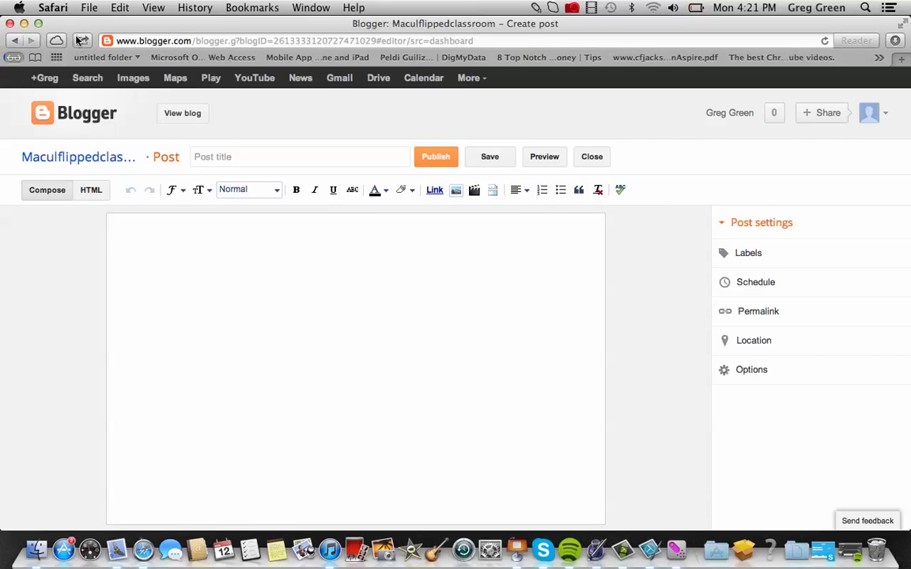
Search Google for "youtube" in a new browser tab
click(87, 9)
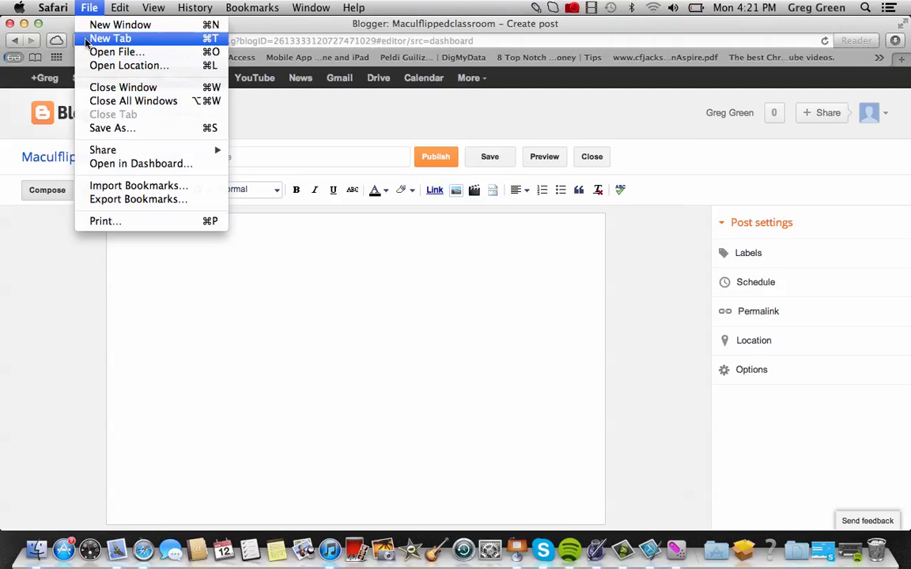
click(111, 38)
click(274, 287)
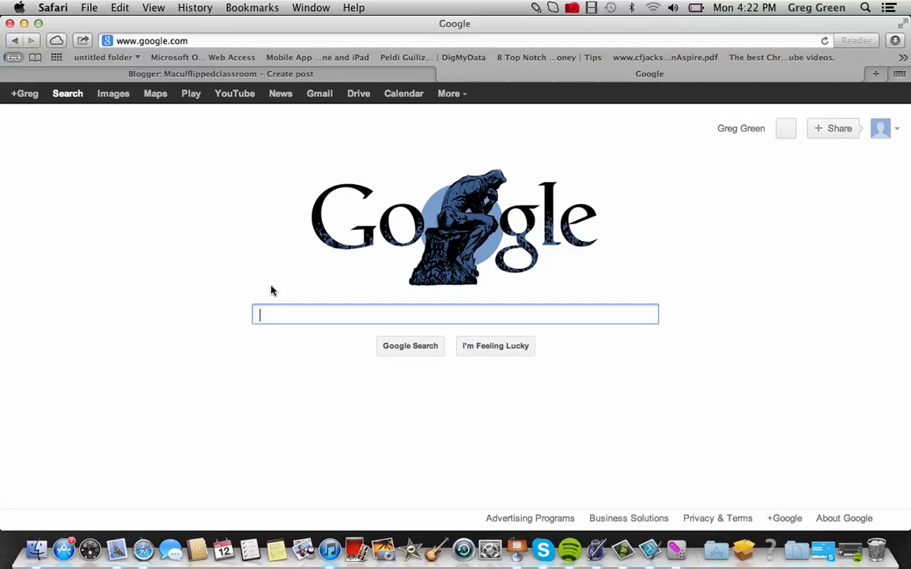
text(youtube)
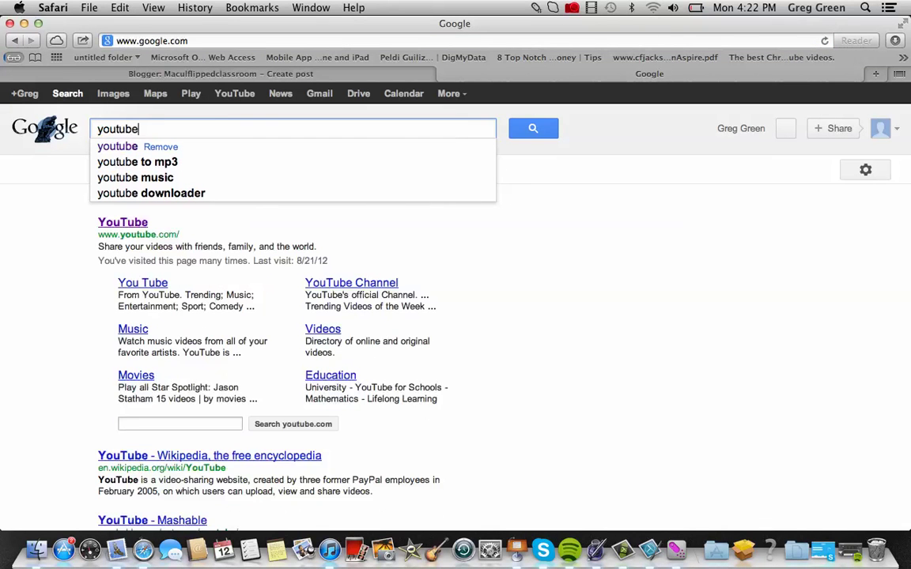
Search youtube.com for "Khan" and open the Khan Academy video "Practice thinking about number of solutions to systems"
click(175, 425)
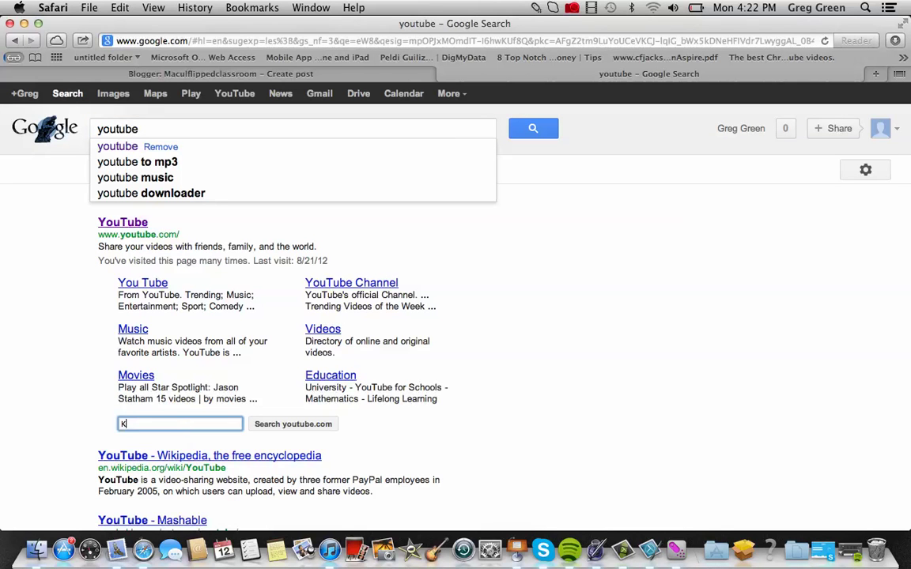
text(Khan)
key(Return)
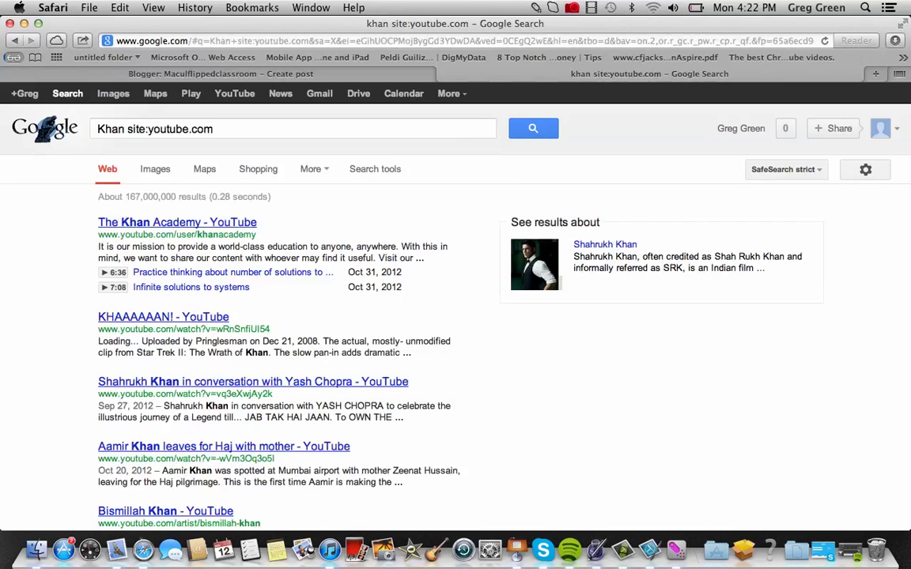
click(170, 272)
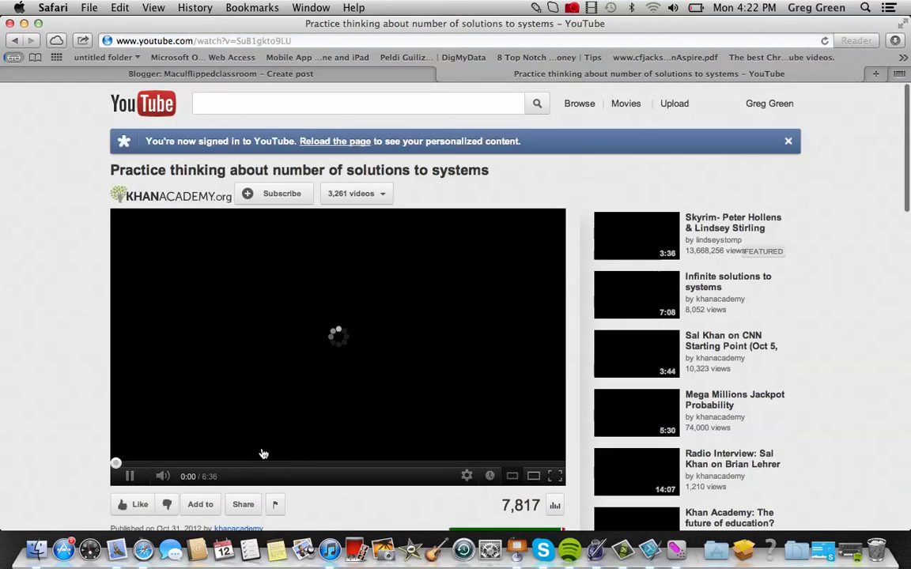
Pause the Khan Academy video and bring up its sharing options with the short link
scroll(261, 451, down, 5)
scroll(262, 448, up, 3)
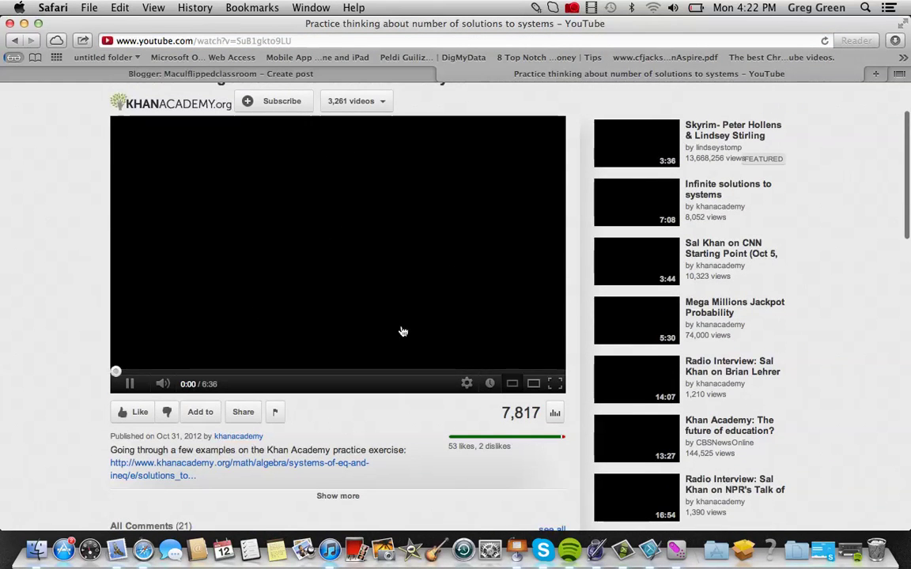
click(238, 413)
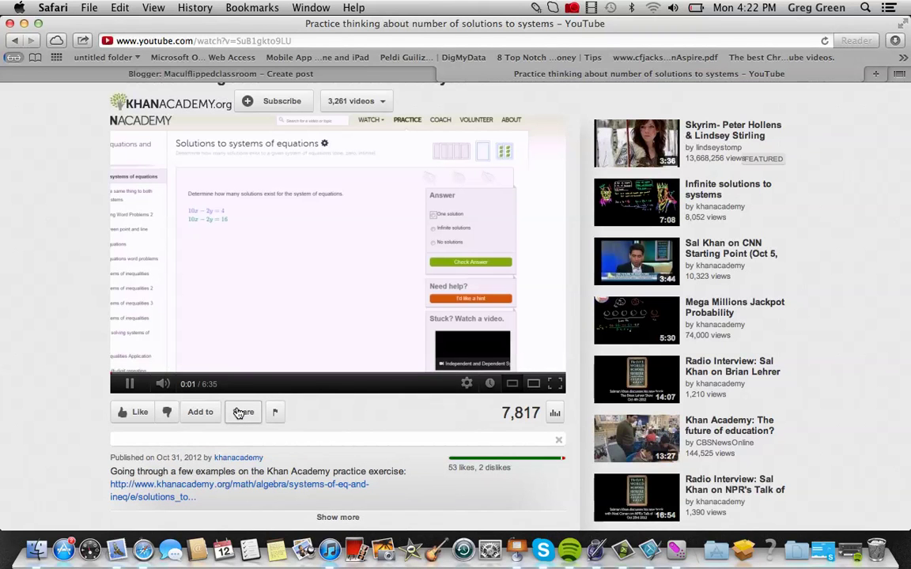
click(130, 383)
click(242, 411)
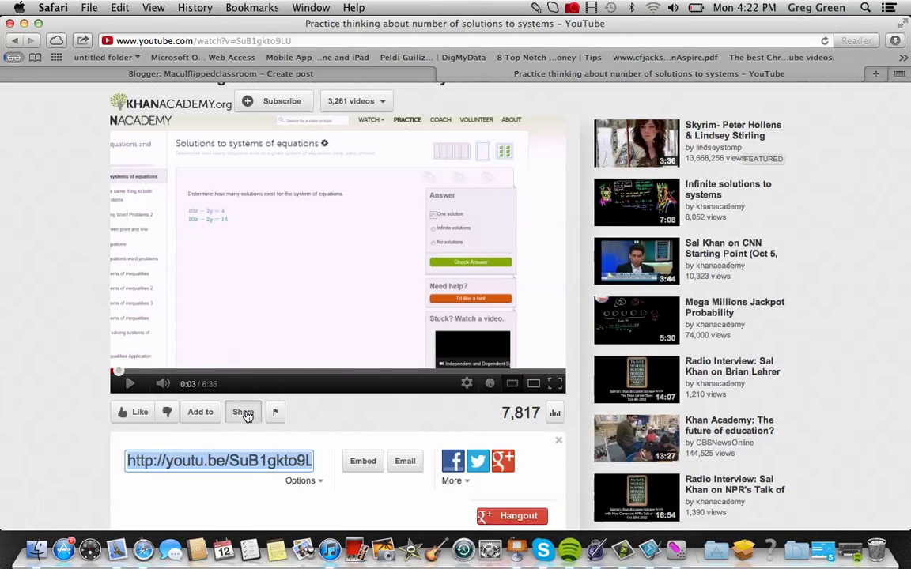
scroll(296, 468, down, 3)
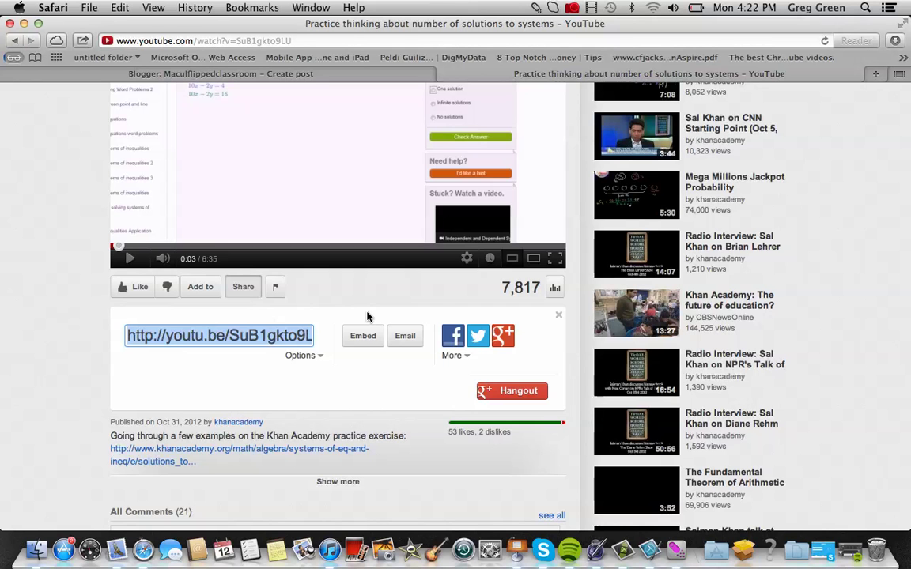
scroll(366, 315, up, 5)
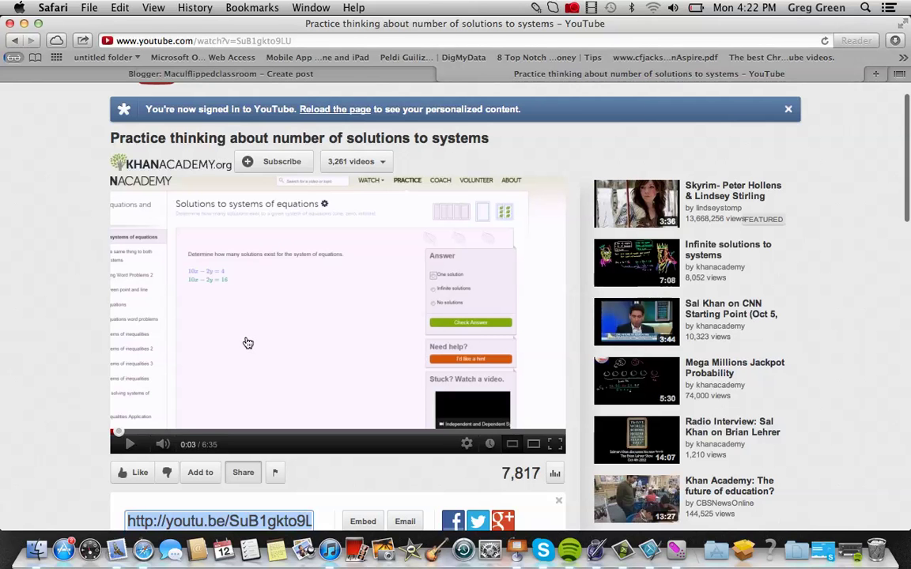
scroll(266, 341, down, 5)
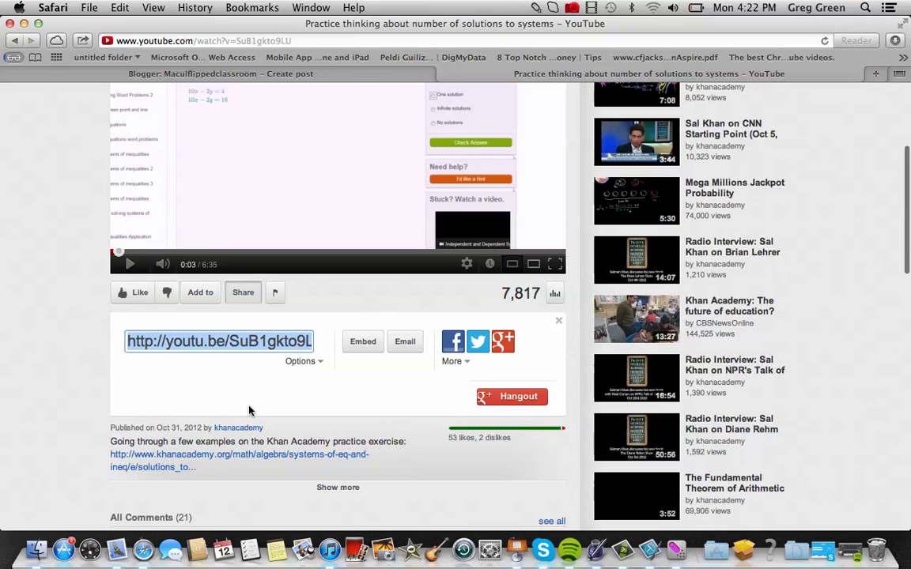
key(4)
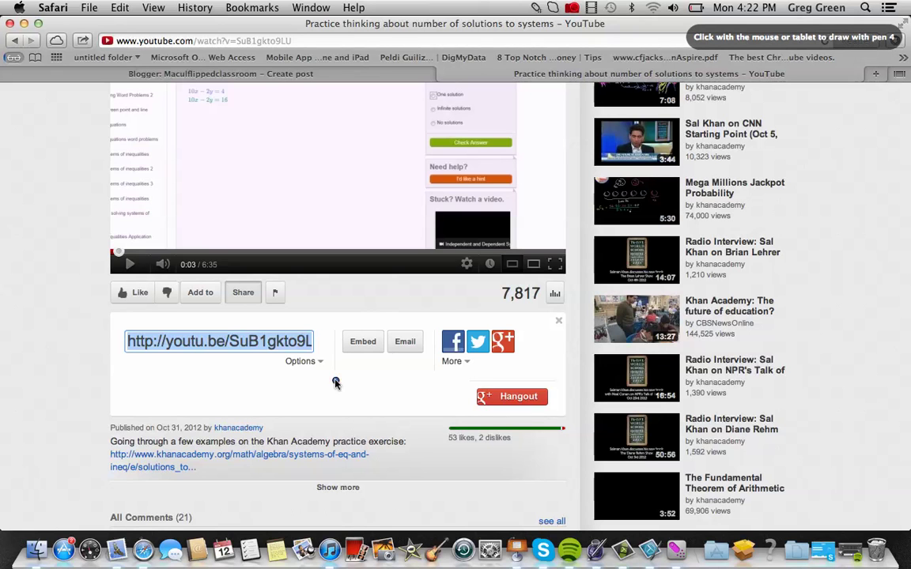
mouse_move(385, 324)
mouse_down()
mouse_move(348, 324)
mouse_move(338, 360)
mouse_move(390, 362)
mouse_move(385, 331)
mouse_up()
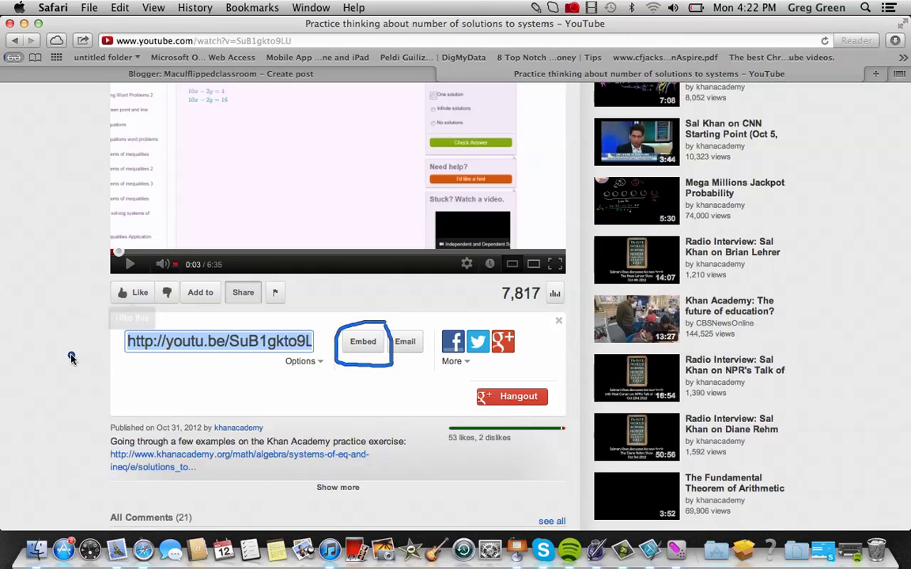
key(Escape)
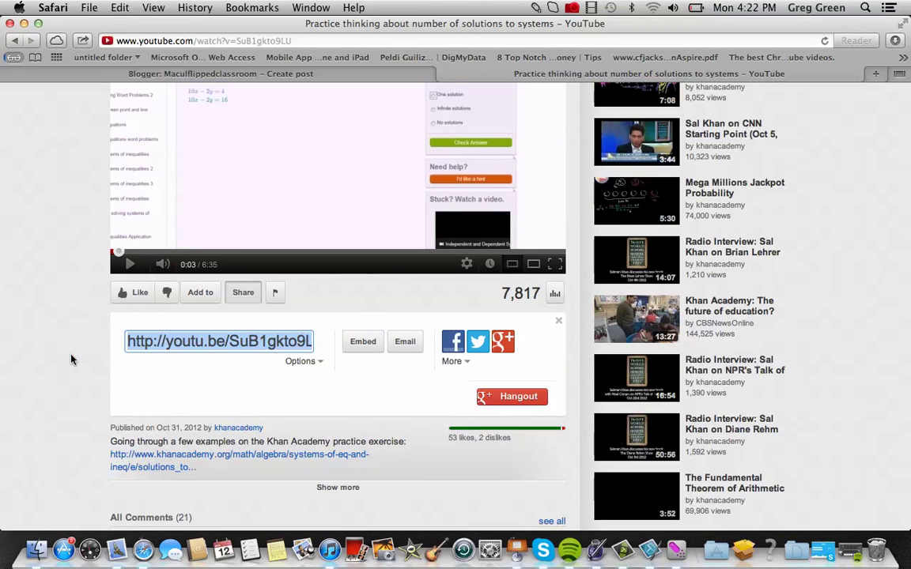
Copy the iframe embed code of the Khan Academy video and return to the new post in Blogger
click(352, 341)
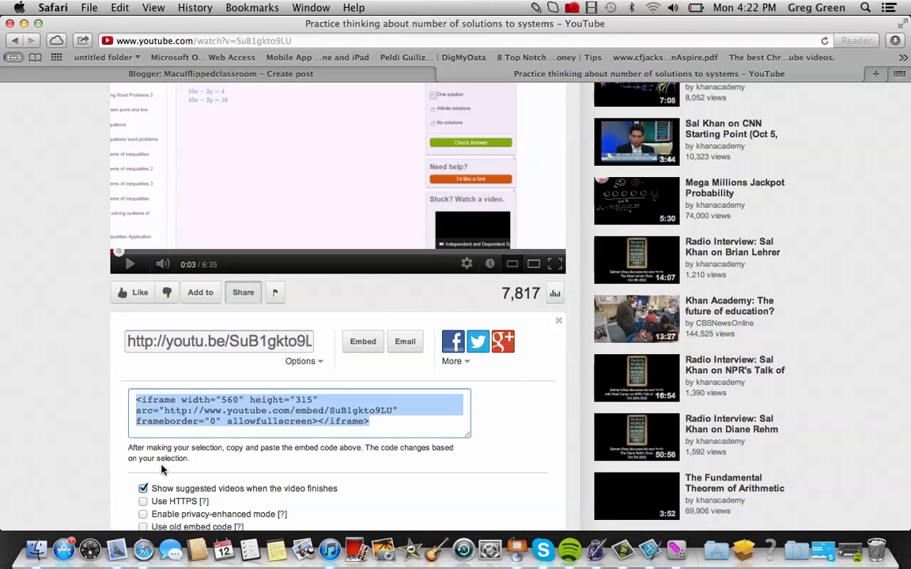
click(123, 11)
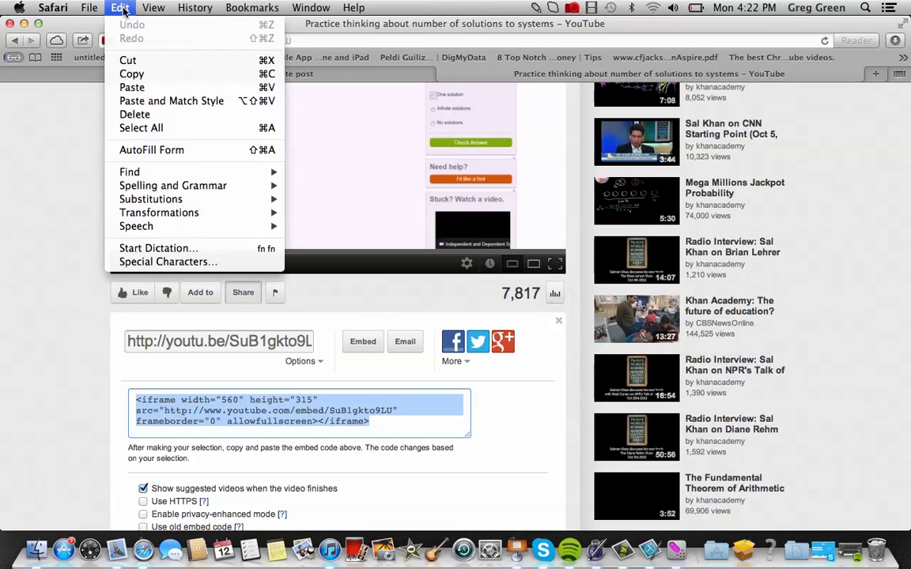
click(131, 75)
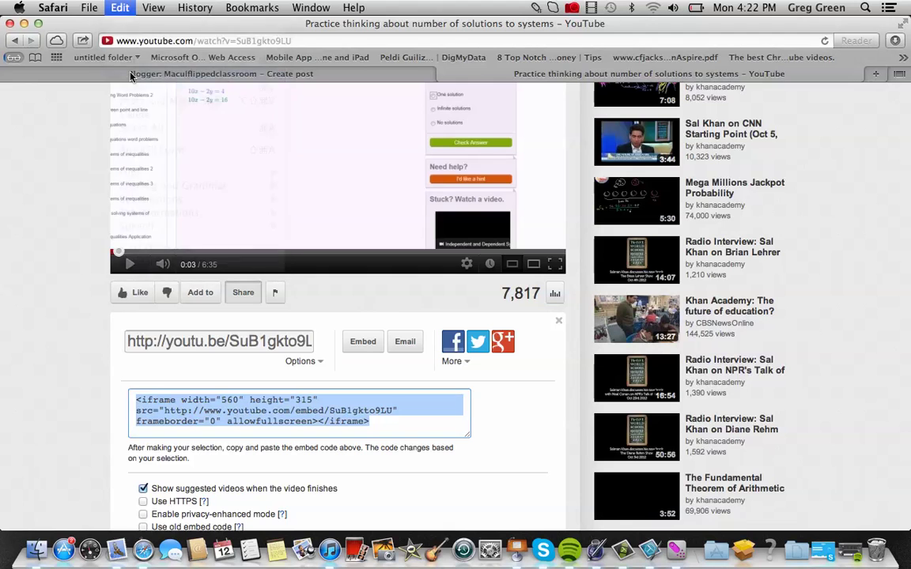
click(250, 74)
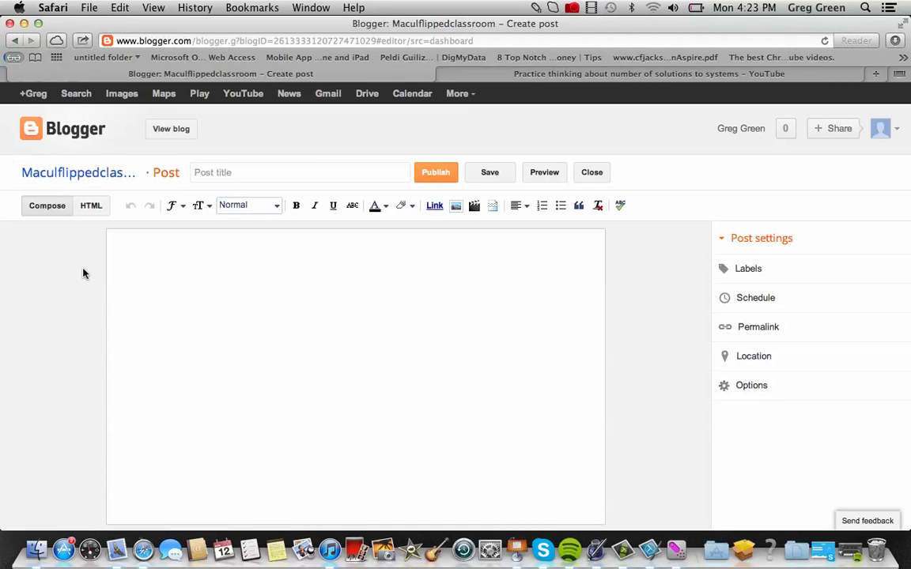
key(ctrl+4)
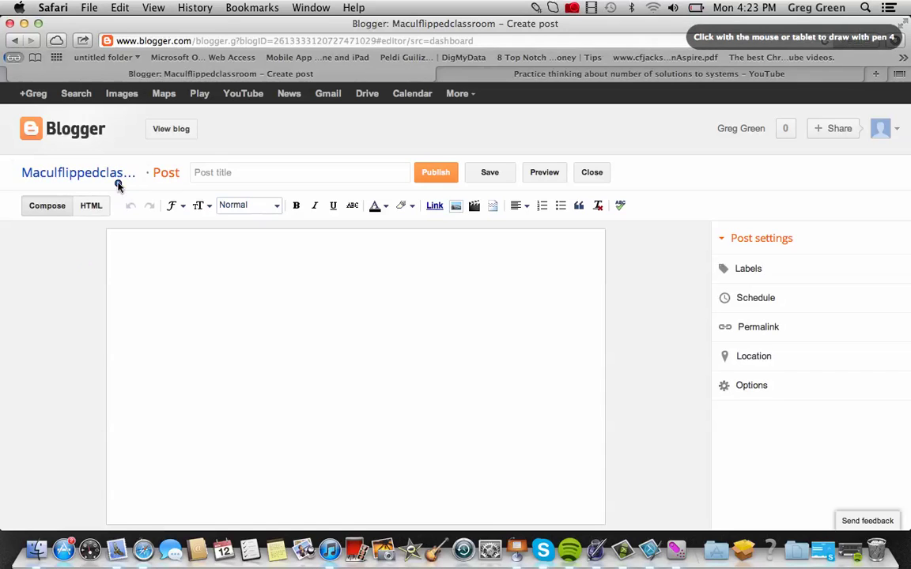
mouse_move(73, 219)
mouse_down()
mouse_move(116, 209)
mouse_move(113, 191)
mouse_up()
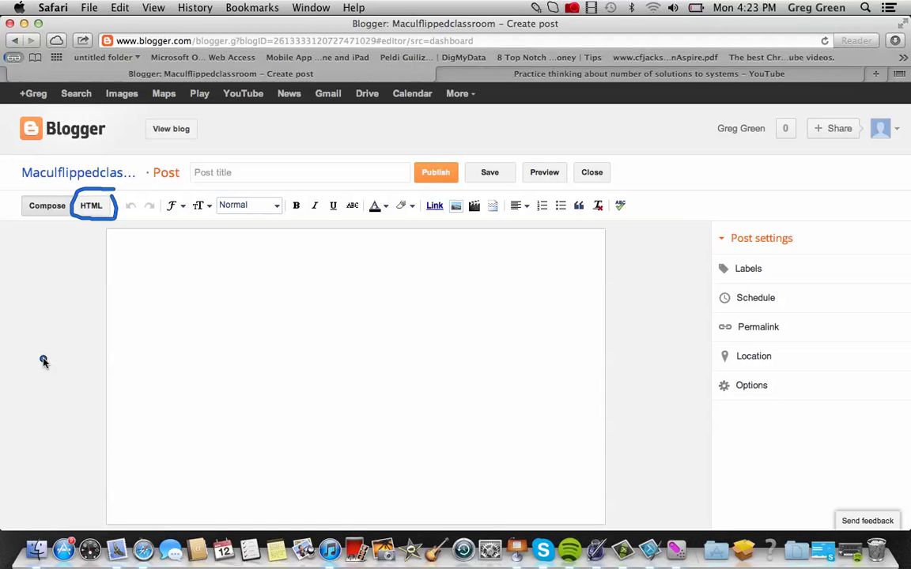
key(Escape)
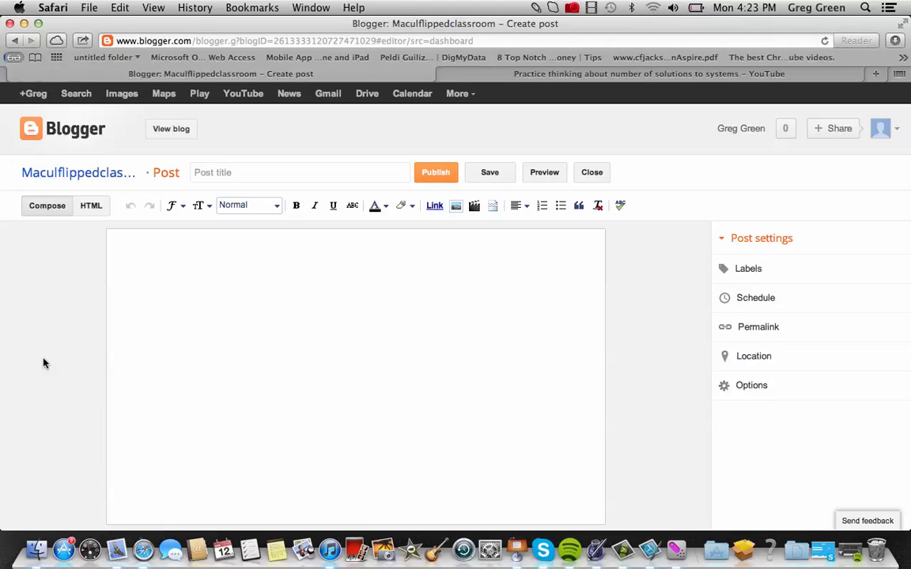
Switch the post editor to HTML mode and paste the copied YouTube embed code into the post body
click(88, 215)
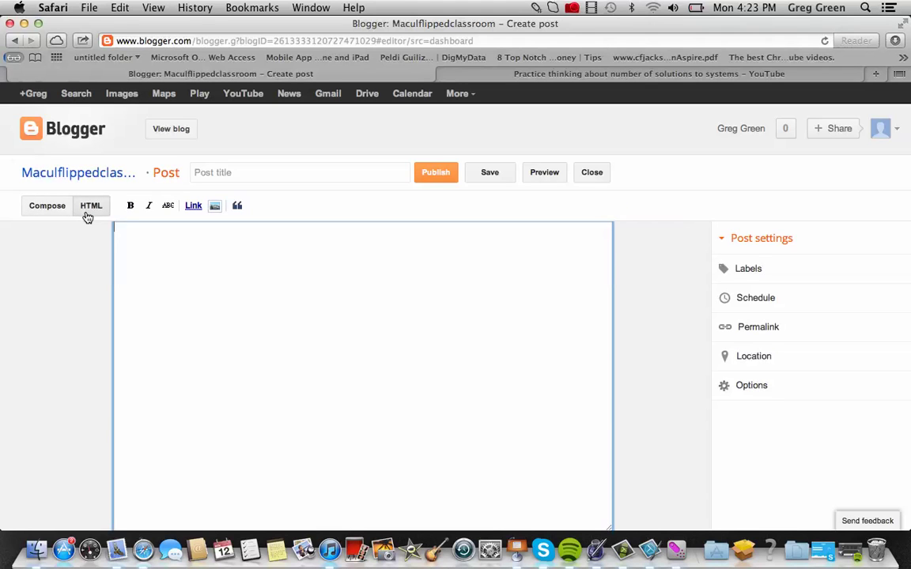
click(119, 7)
click(119, 87)
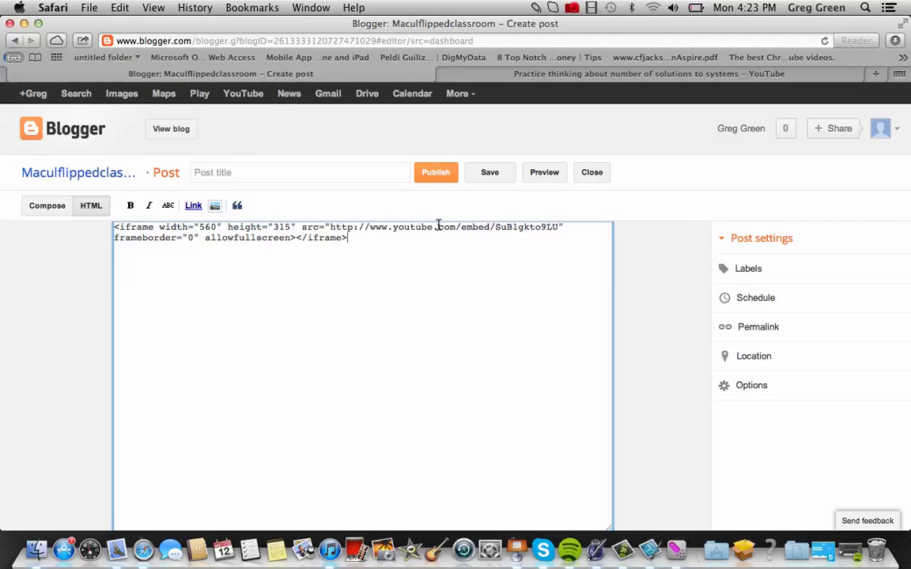
Title the post "Khan Academy Video" and publish it without sharing it on Google+
click(249, 173)
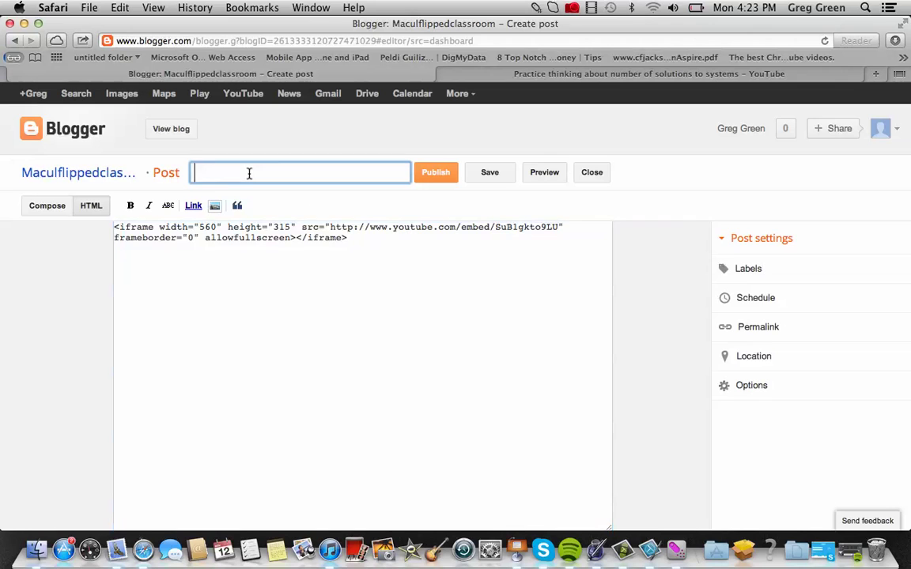
text(Khan Academy Video)
click(434, 173)
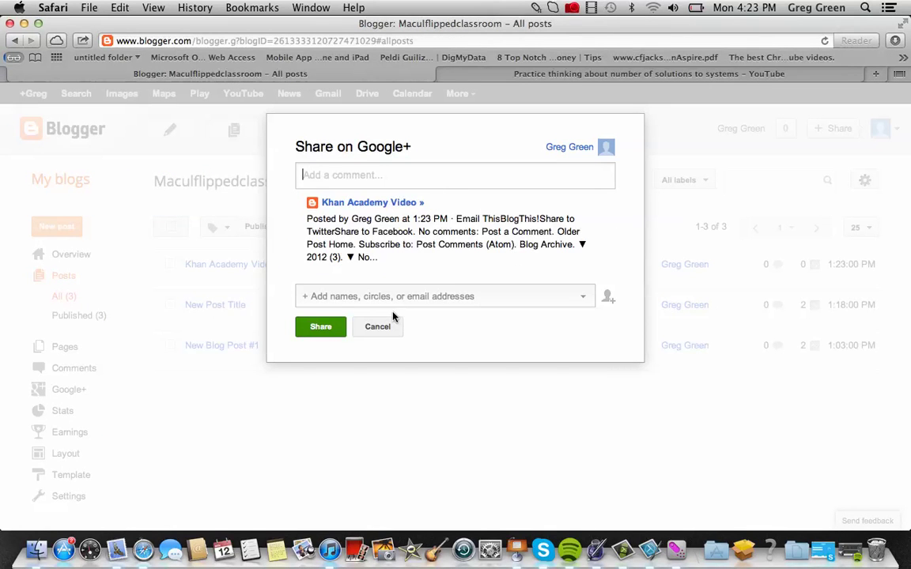
click(389, 325)
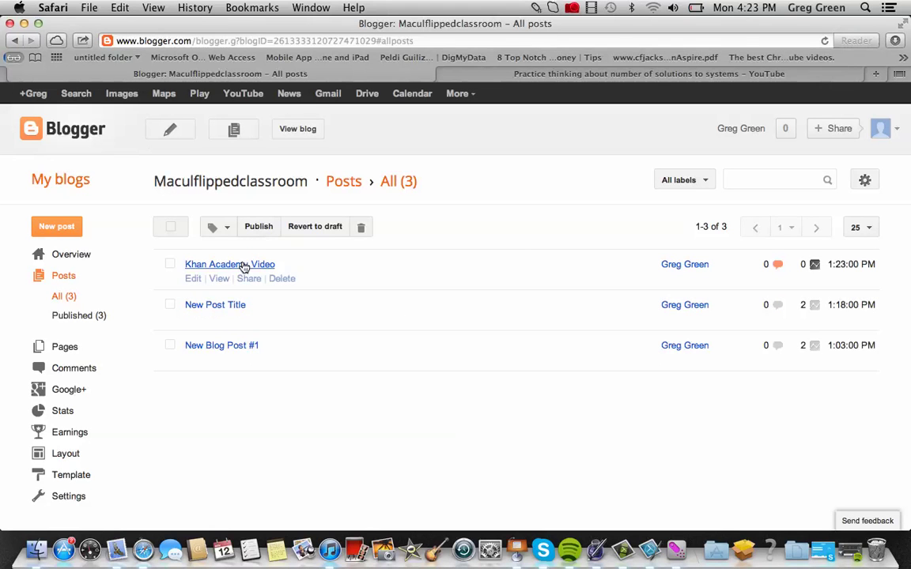
View the live Maculflippedclassroom blog and examine the embedded Khan Academy video post and the older posts below it
click(291, 134)
scroll(348, 231, down, 3)
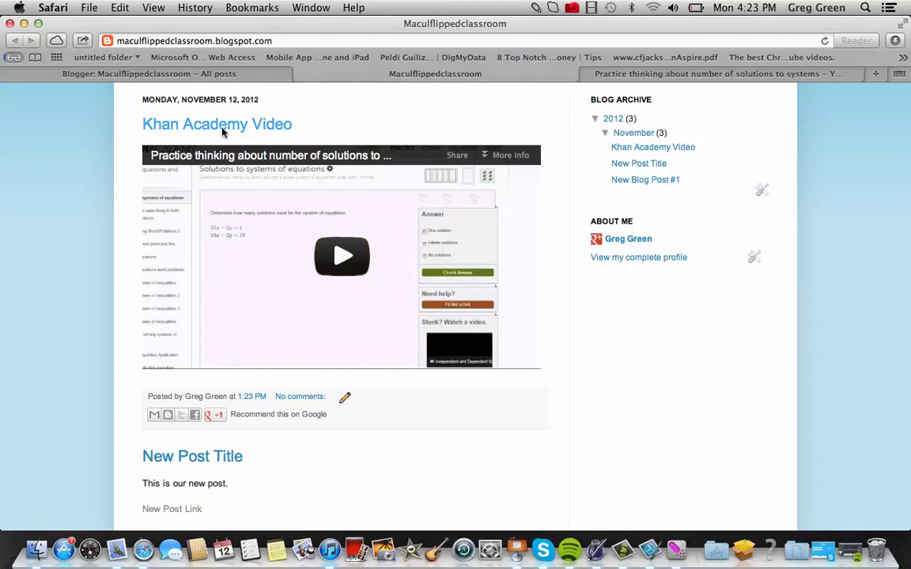
scroll(259, 422, down, 2)
scroll(259, 421, down, 2)
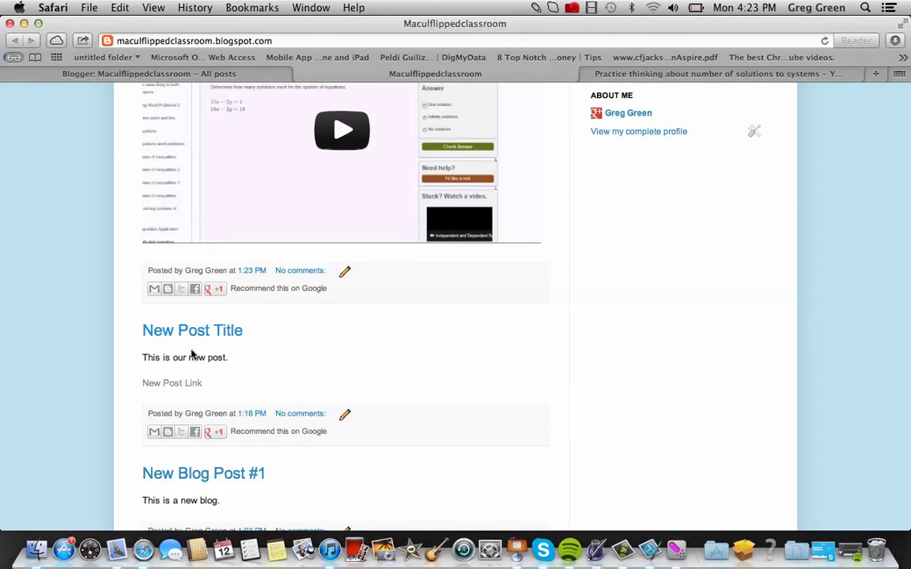
scroll(198, 362, up, 3)
scroll(199, 365, up, 2)
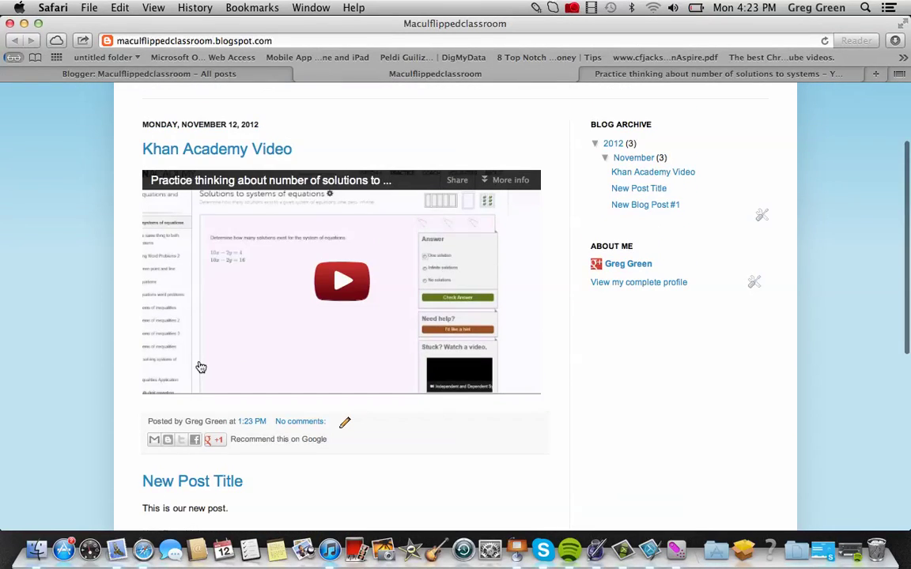